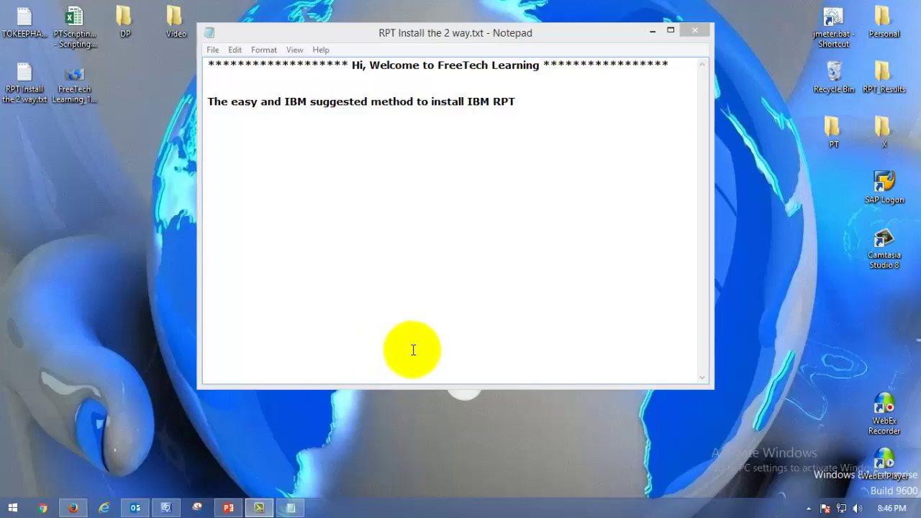
Step: Switch from Notepad to the PowerPoint install slide and select the Installation Manager link text
left_click(525, 112)
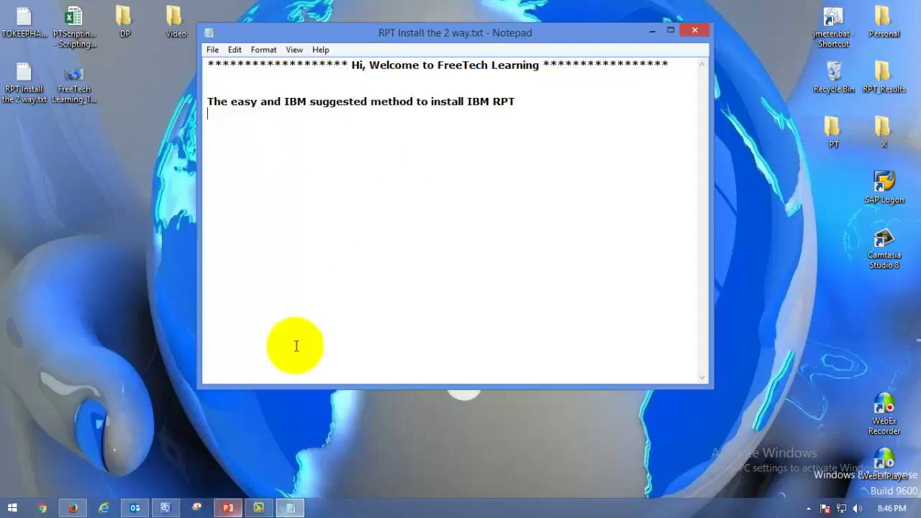
left_click(227, 508)
left_click(481, 282)
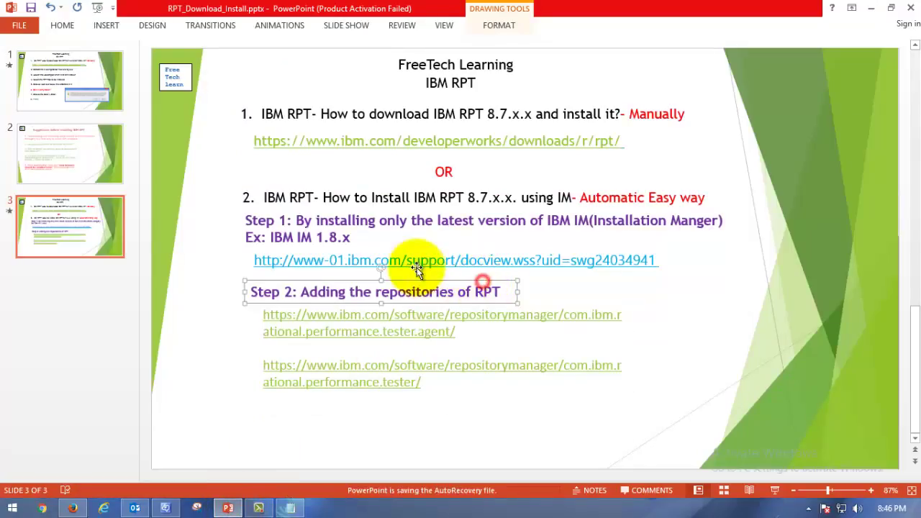
left_click(259, 260)
left_click_drag(256, 261, 657, 261)
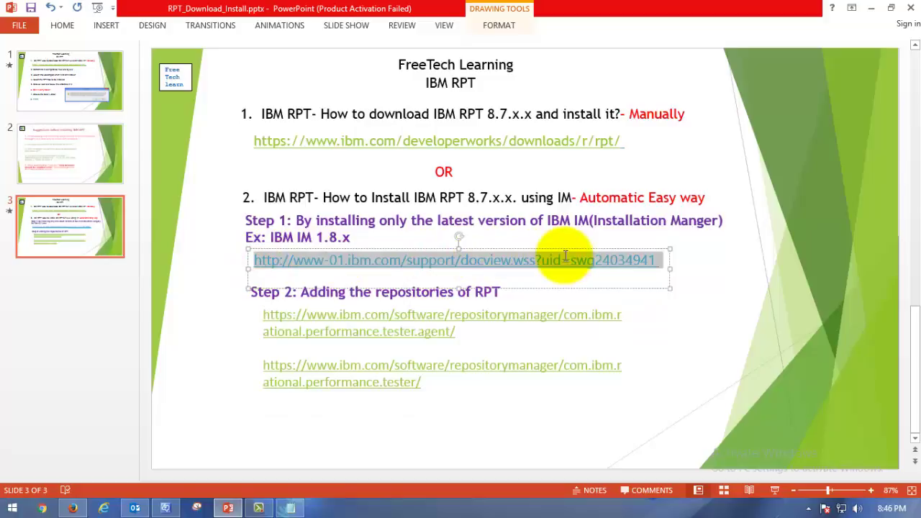
Step: Click through the slide's text boxes and nudge the Step 1 link box slightly right
left_click(559, 208)
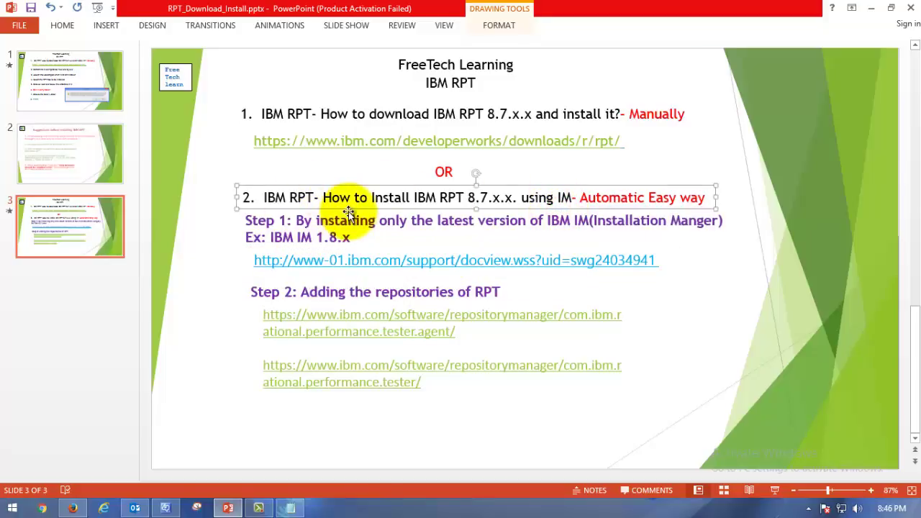
left_click(606, 221)
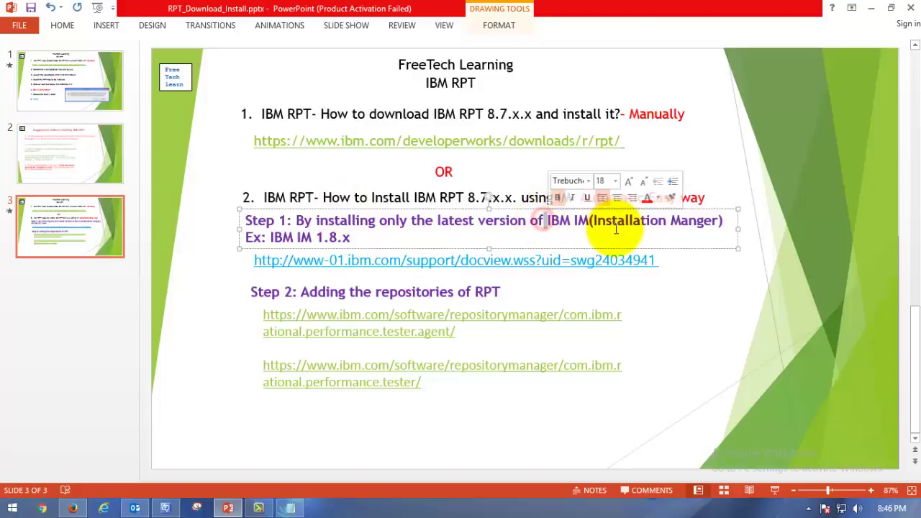
left_click(631, 140)
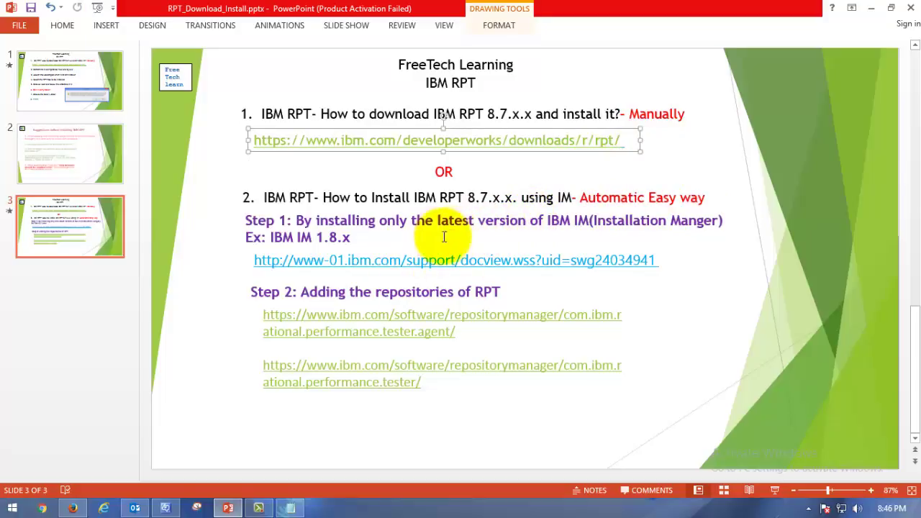
left_click(338, 237)
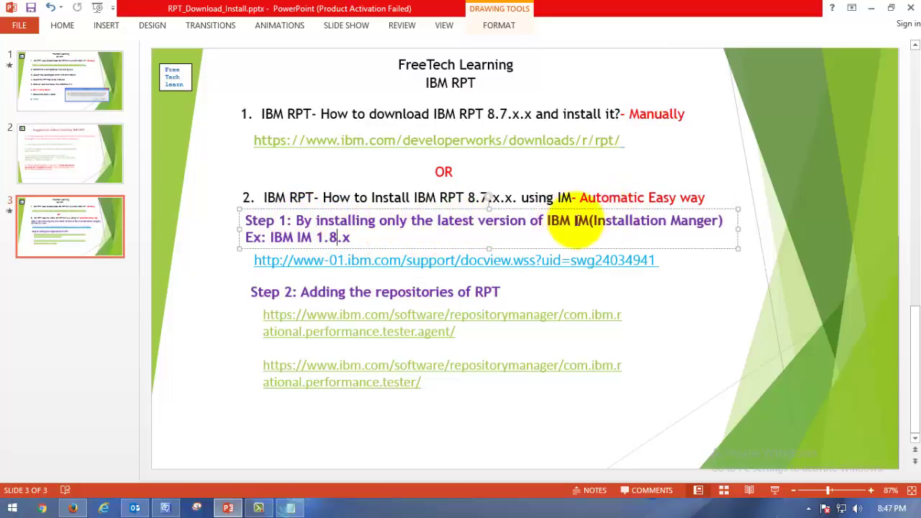
left_click(469, 259)
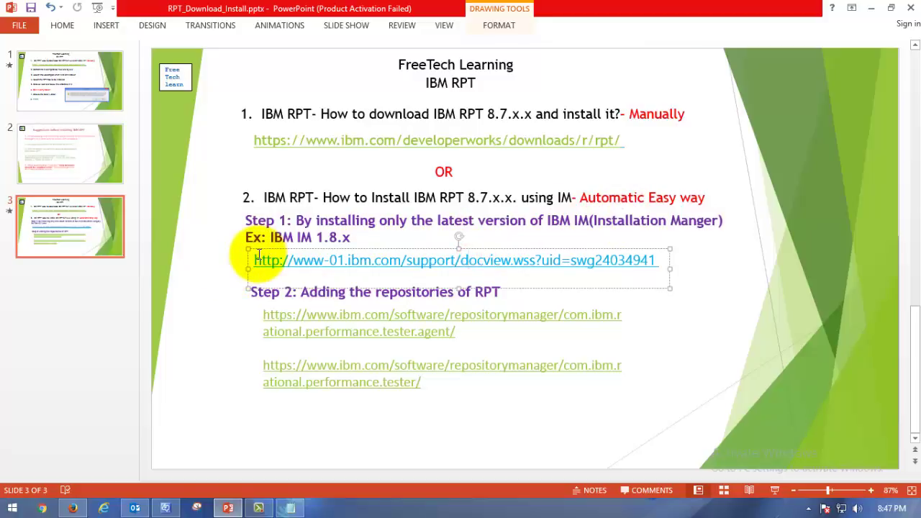
left_click_drag(254, 260, 599, 263)
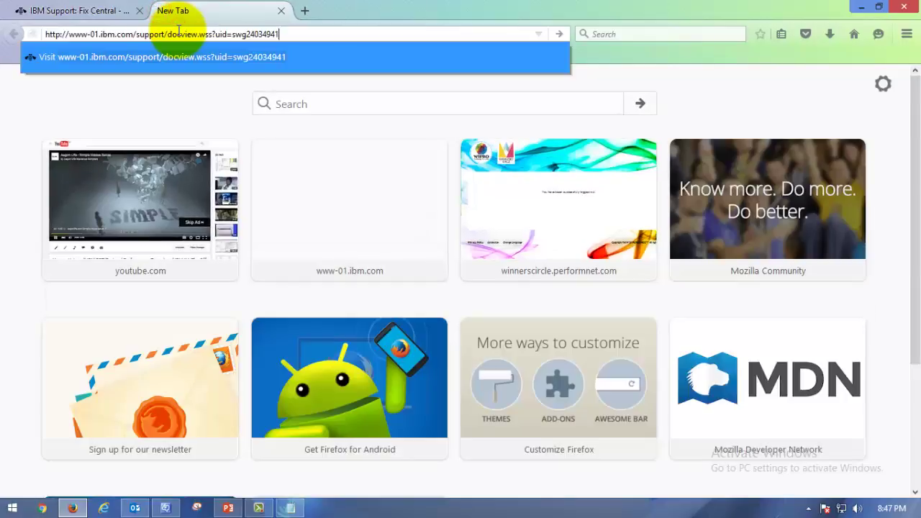
Step: Load the pasted Installation Manager 1.7 support page and scroll to its installer and fix pack download table
key("Return")
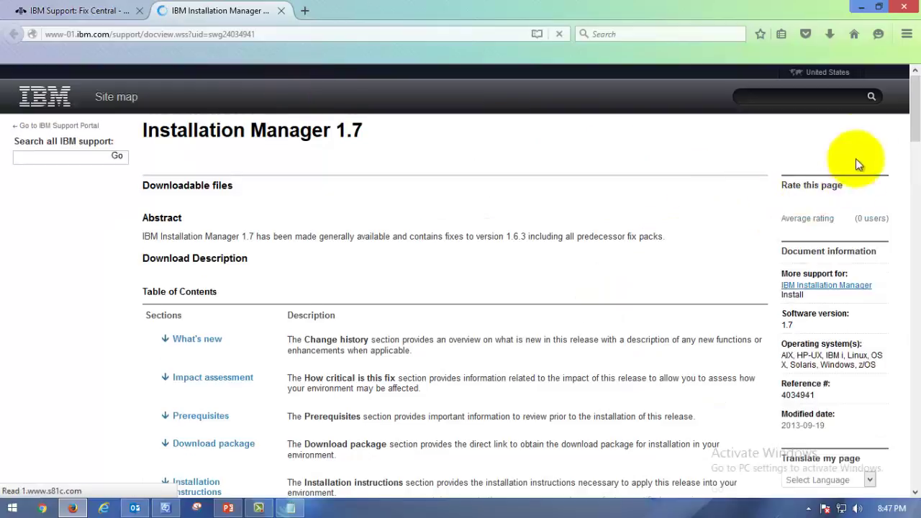
scroll(878, 136, "down", 2)
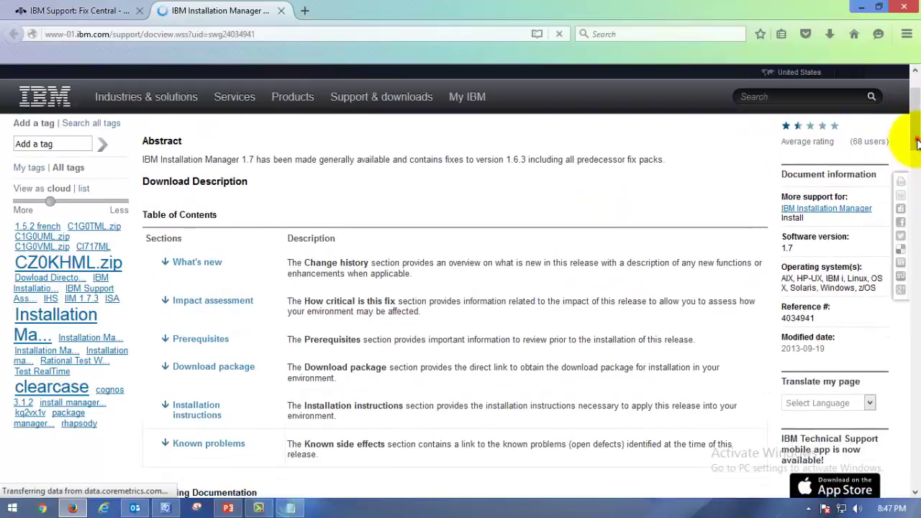
scroll(904, 237, "down", 15)
scroll(915, 374, "down", 6)
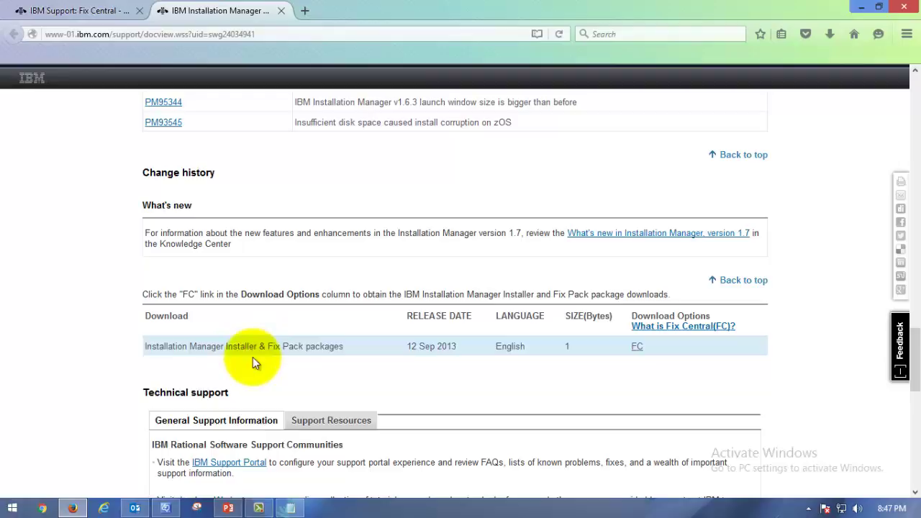
Step: Open the Fix Central refresh pack list for Installation Manager, leaving the platform filter at All
left_click(638, 348)
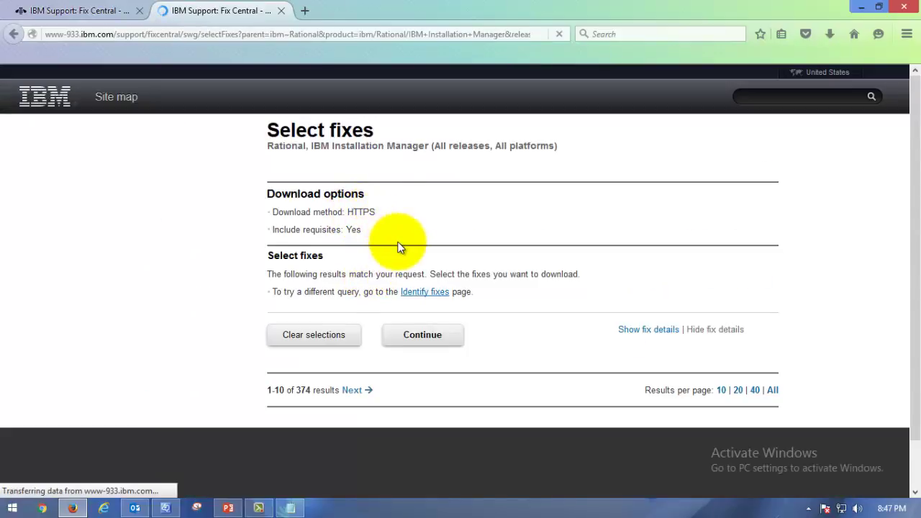
left_click_drag(315, 146, 427, 152)
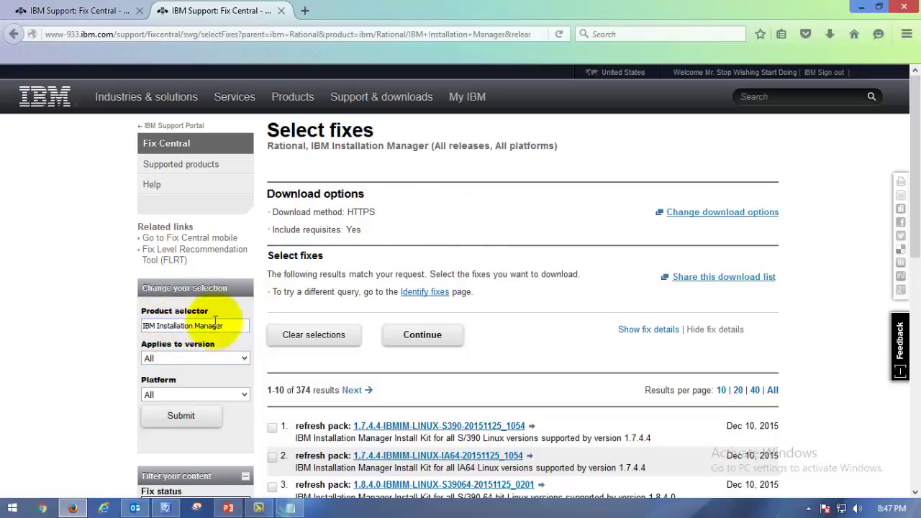
scroll(220, 299, "down", 5)
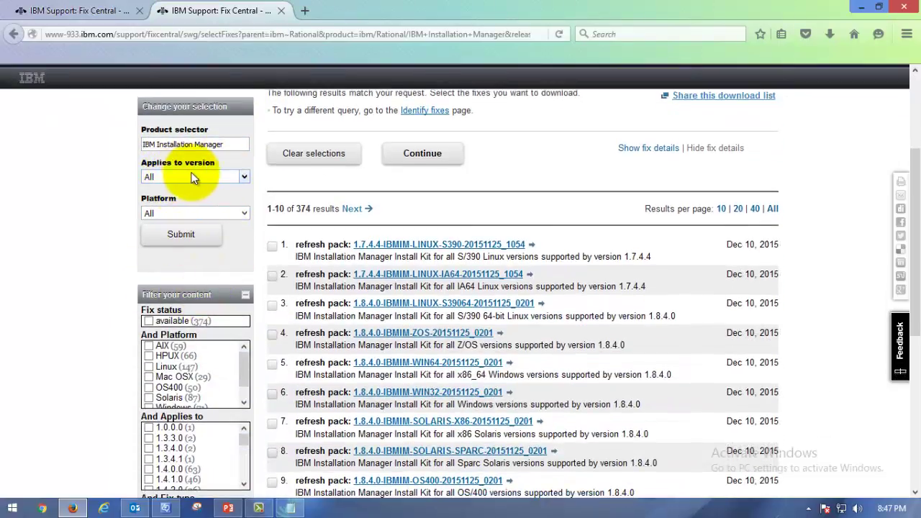
left_click(231, 216)
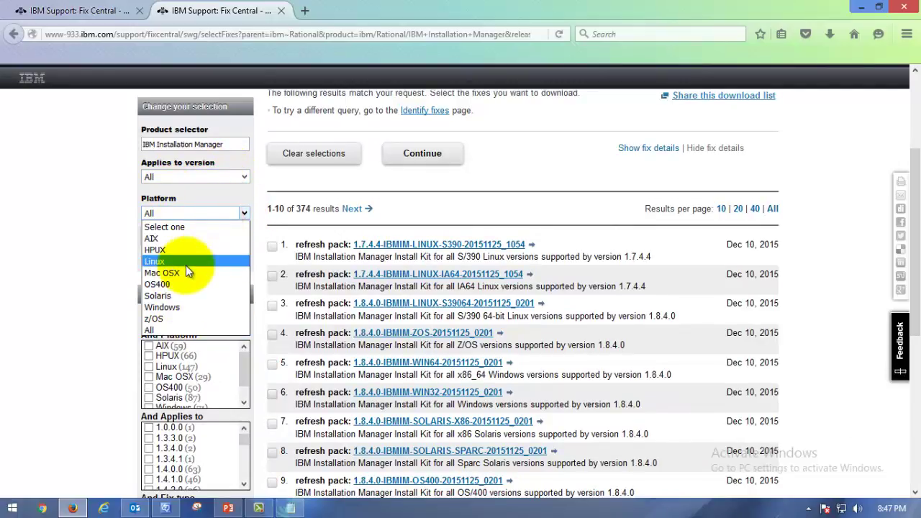
left_click(190, 212)
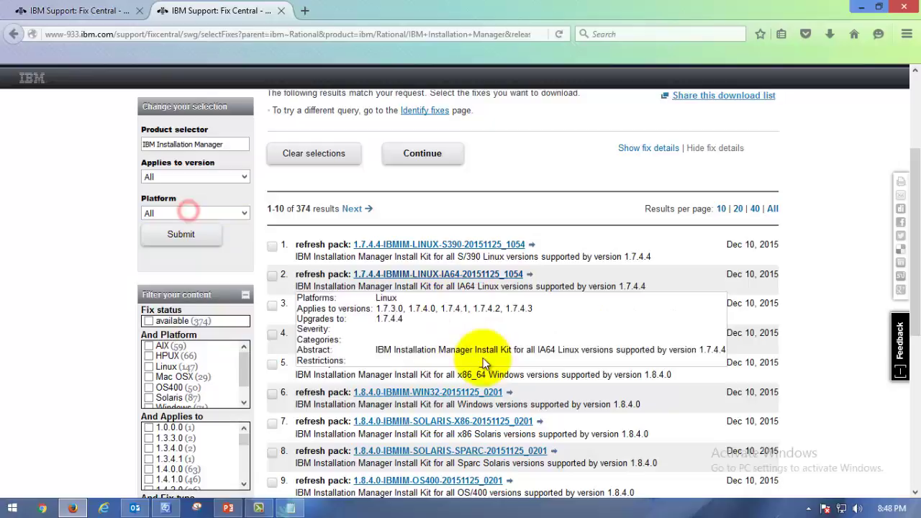
scroll(497, 358, "down", 1)
scroll(497, 358, "down", 2)
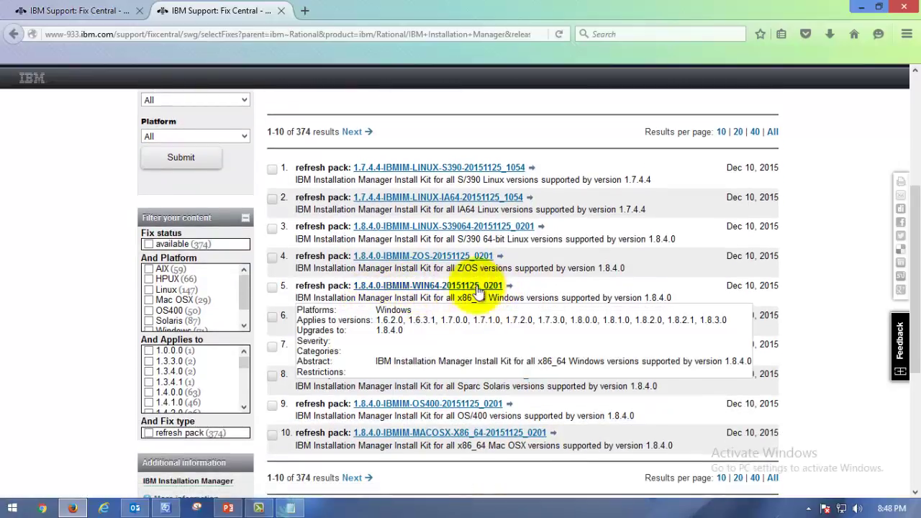
left_click(272, 288)
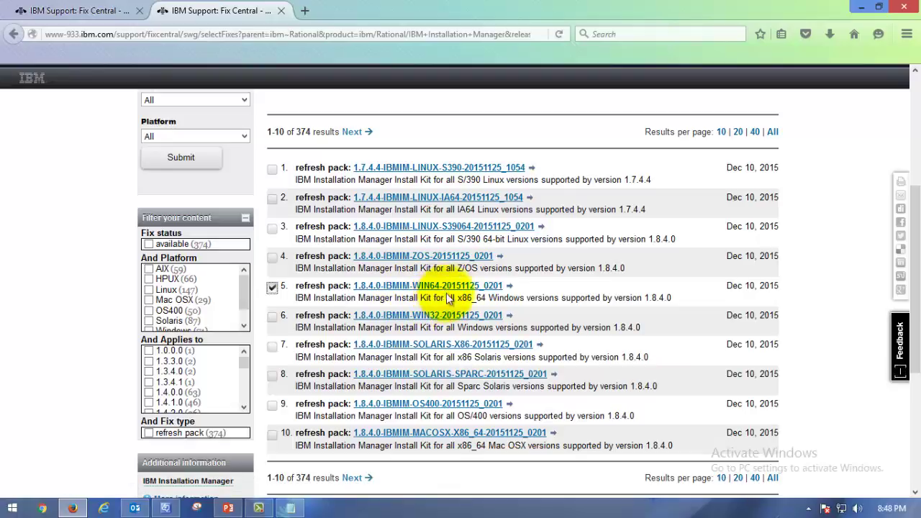
mouse_move(410, 288)
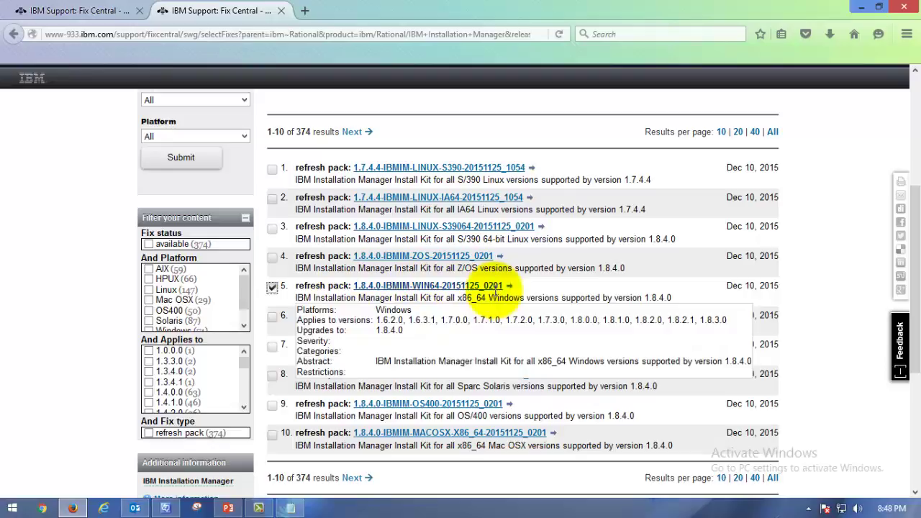
scroll(716, 295, "down", 3)
left_click(529, 291)
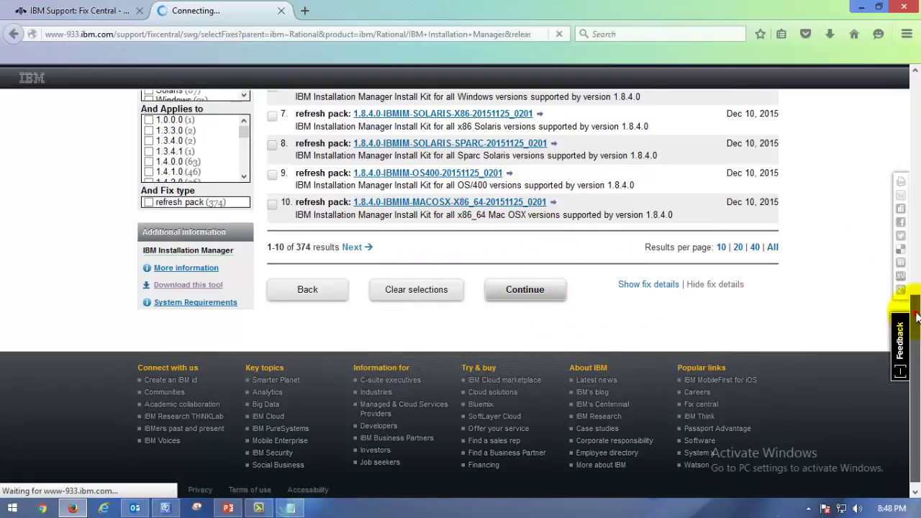
Step: Start downloading the 165.17 MB Windows x86_64 agent.installer zip
left_click_drag(914, 324, 912, 102)
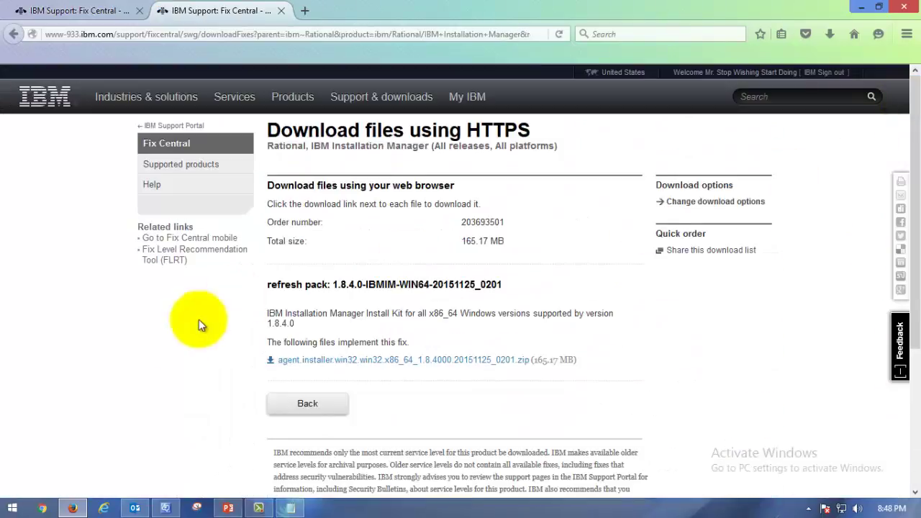
scroll(442, 228, "down", 5)
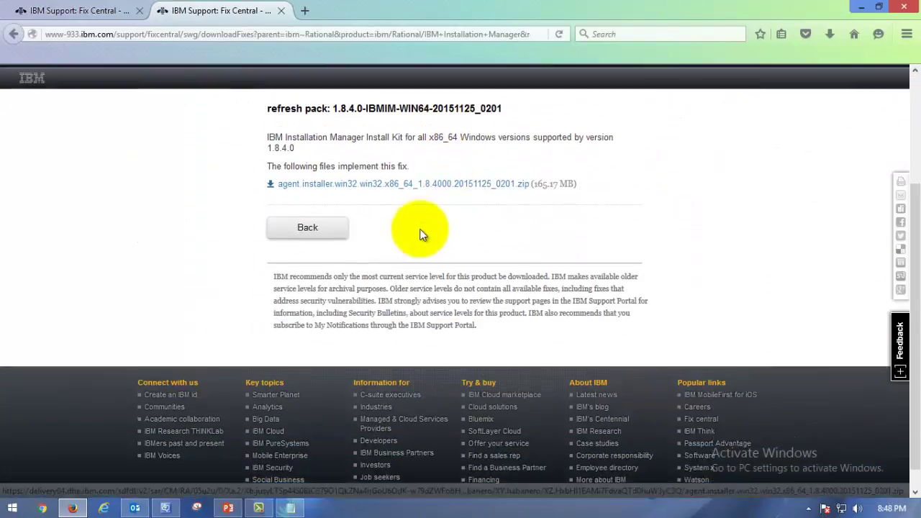
scroll(377, 189, "up", 2)
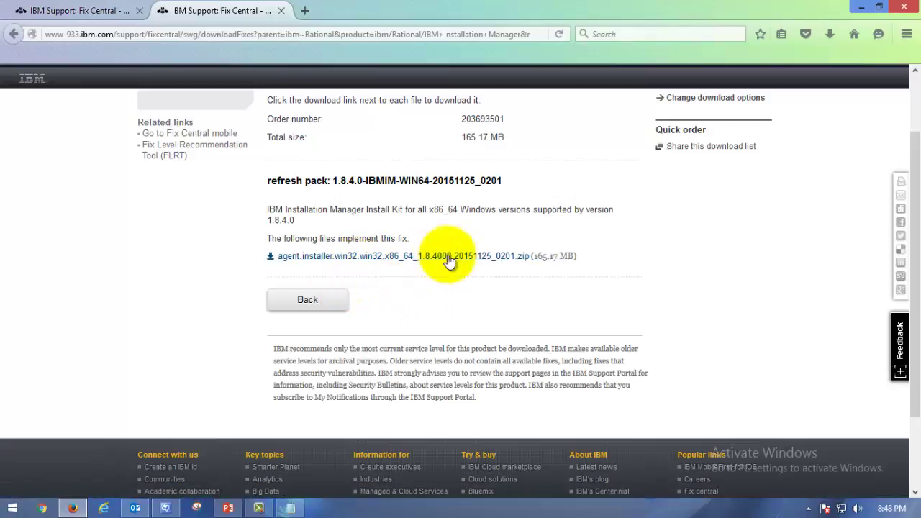
left_click(325, 257)
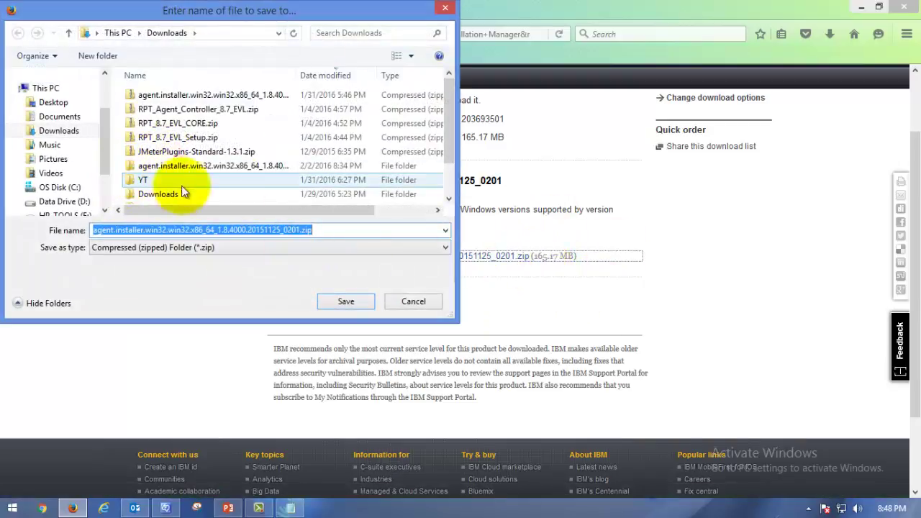
Step: Cancel saving the zip from the Downloads folder and minimise Firefox back to PowerPoint
left_click_drag(448, 120, 468, 90)
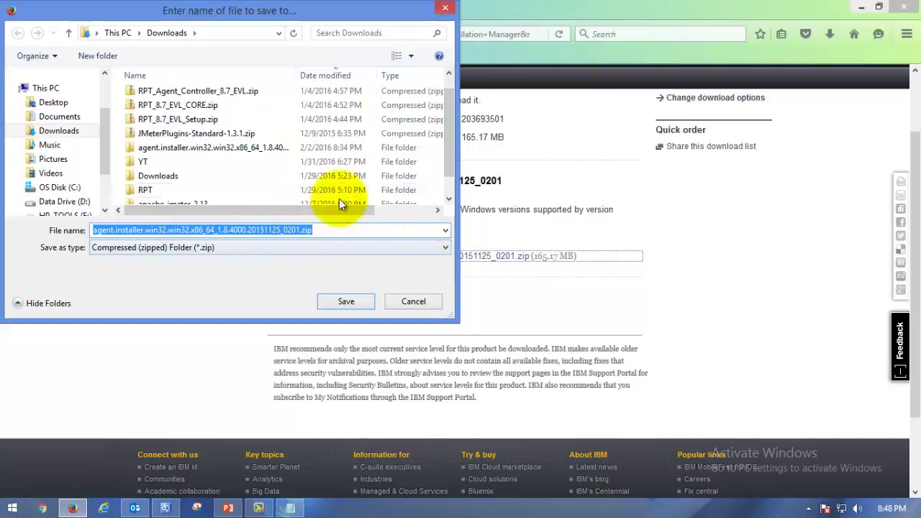
left_click(202, 146)
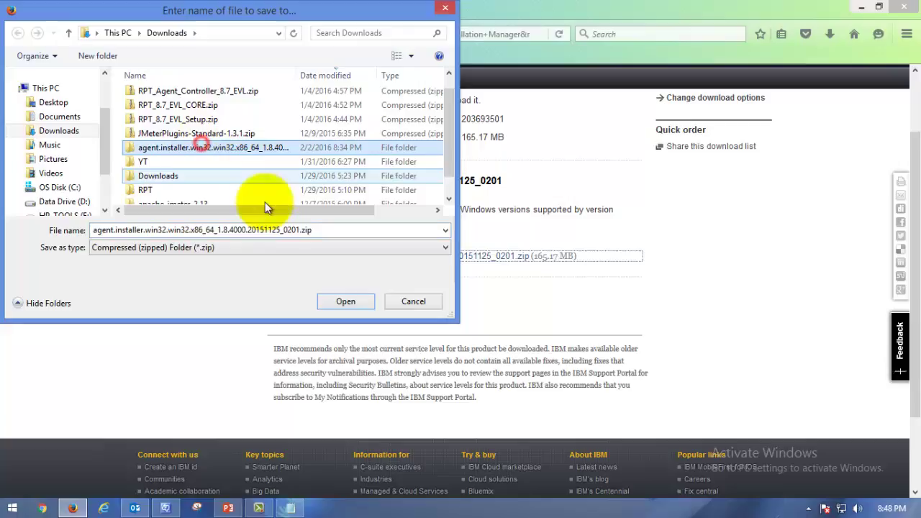
scroll(451, 144, "down", 1)
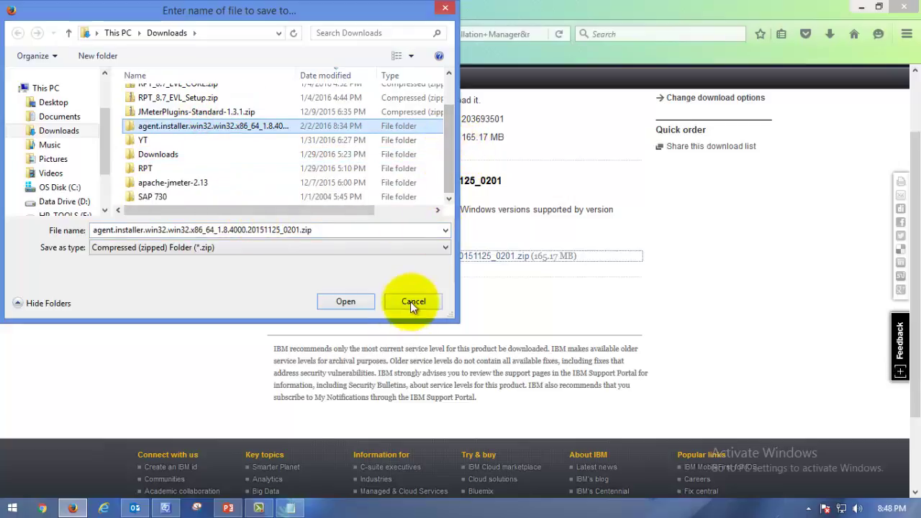
left_click(413, 303)
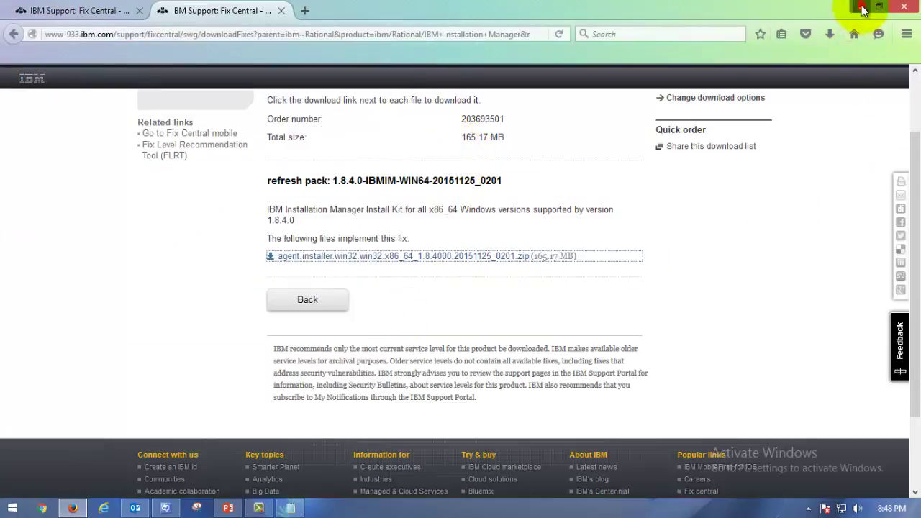
left_click(862, 8)
Step: In File Explorer, open Downloads and enter the extracted agent.installer folder
left_click(457, 265)
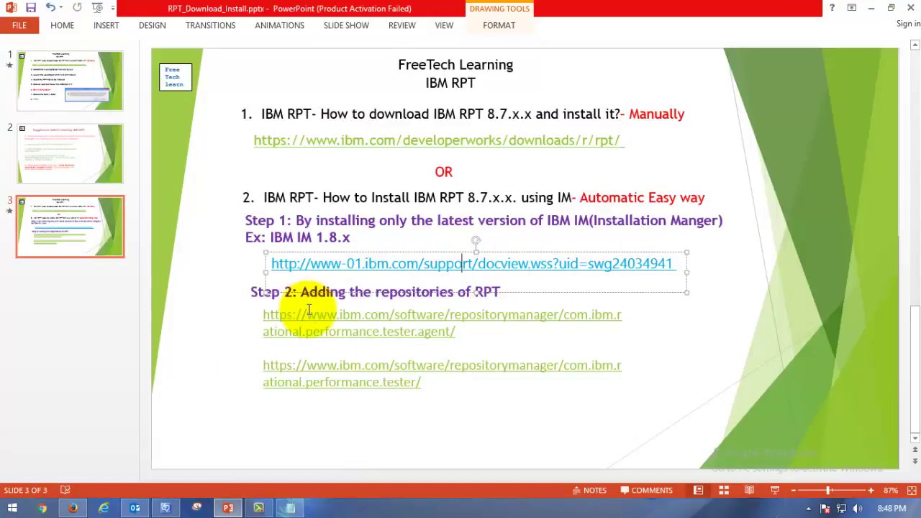
key("super+e")
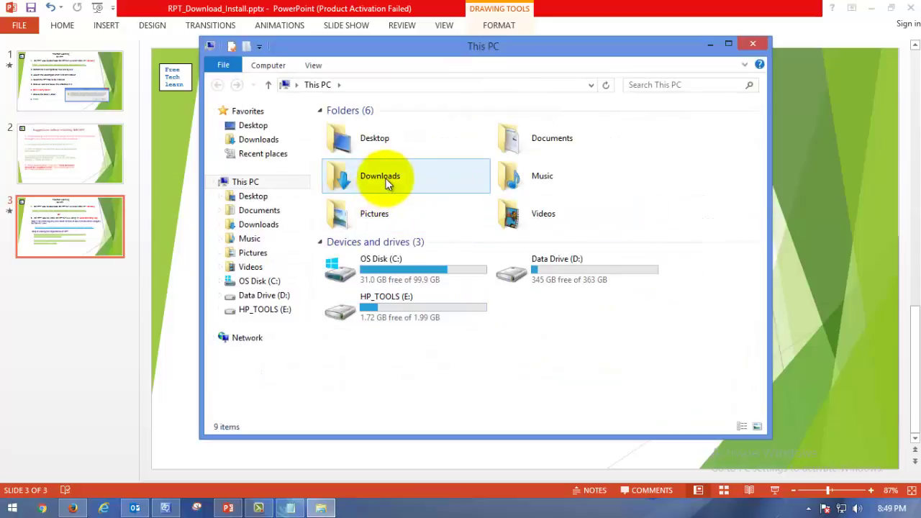
double_click(386, 179)
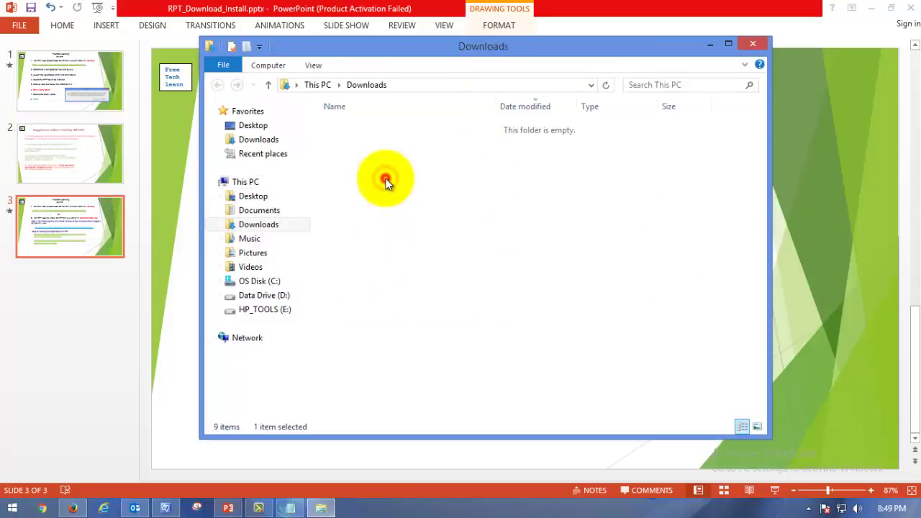
left_click(392, 154)
right_click(396, 154)
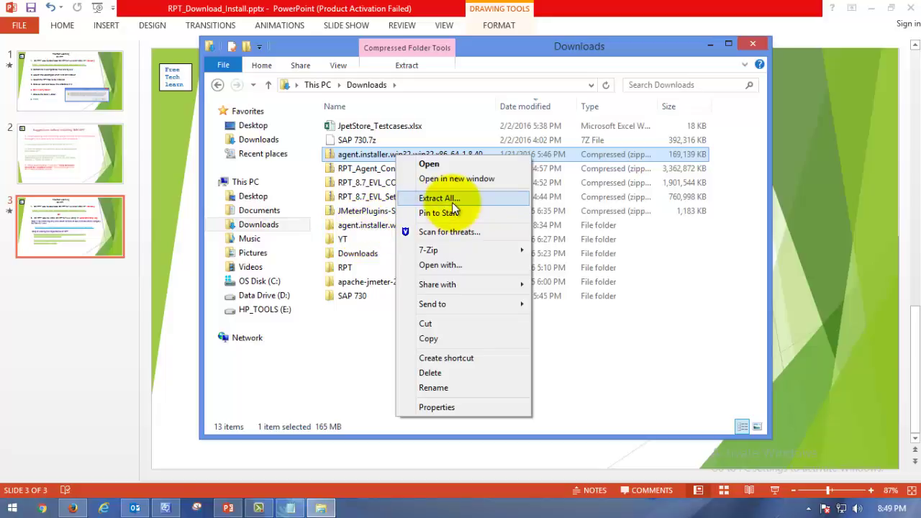
left_click(369, 225)
double_click(368, 224)
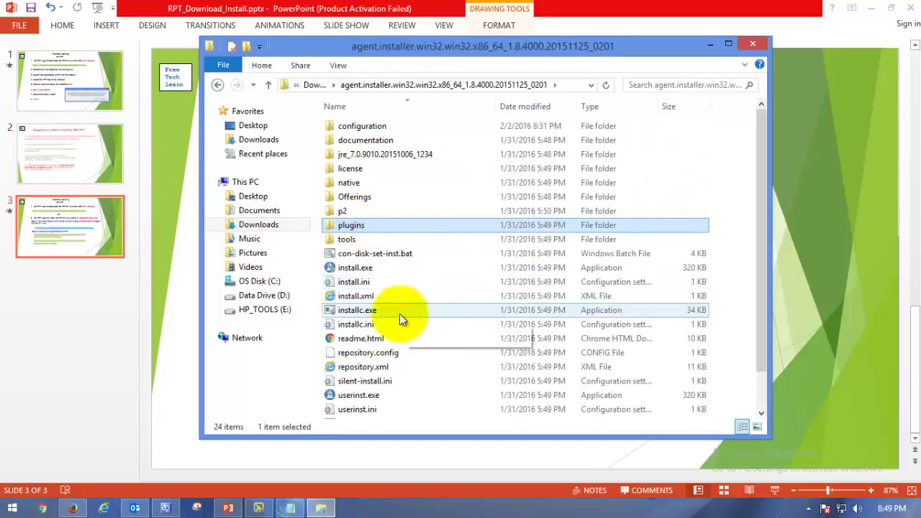
Step: Run install.exe from the agent.installer folder as administrator
left_click(389, 268)
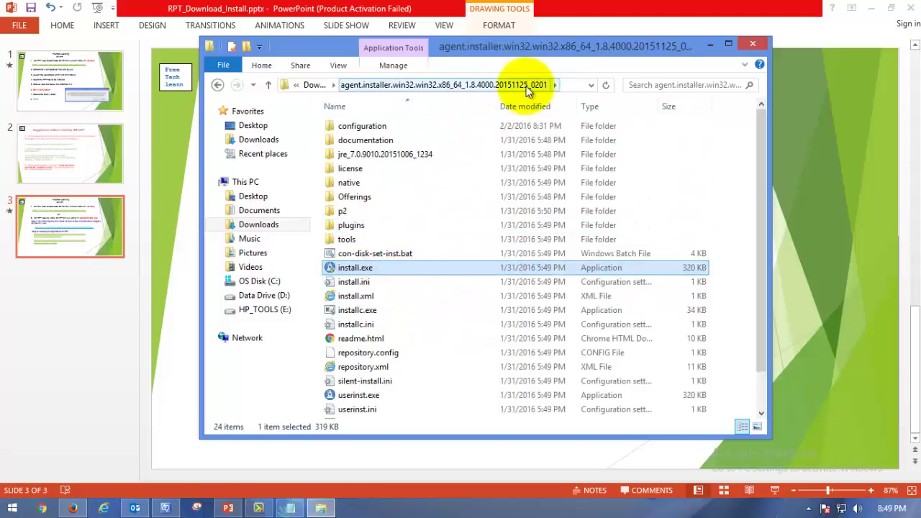
key("Return")
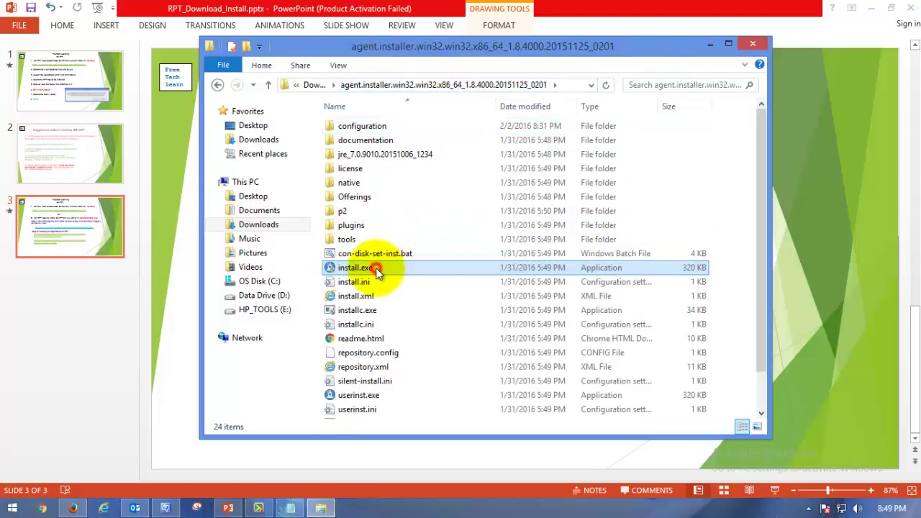
left_click(375, 268)
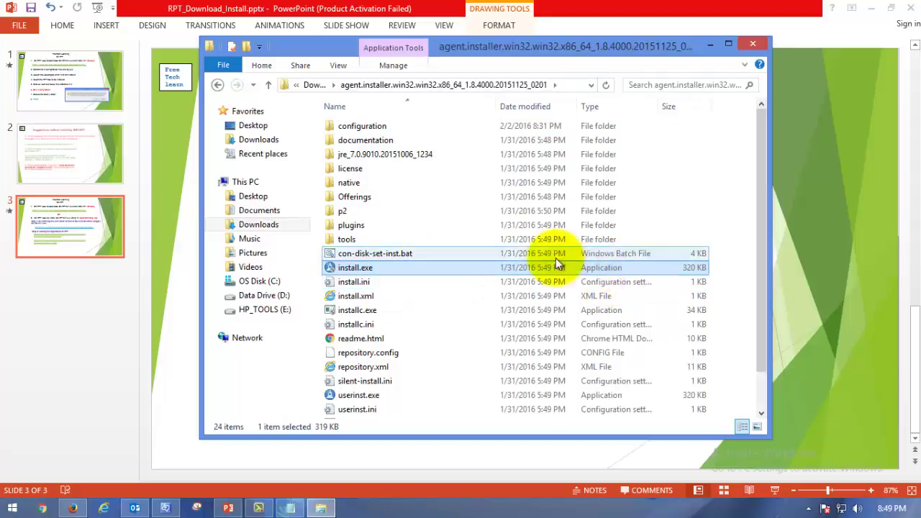
right_click(401, 267)
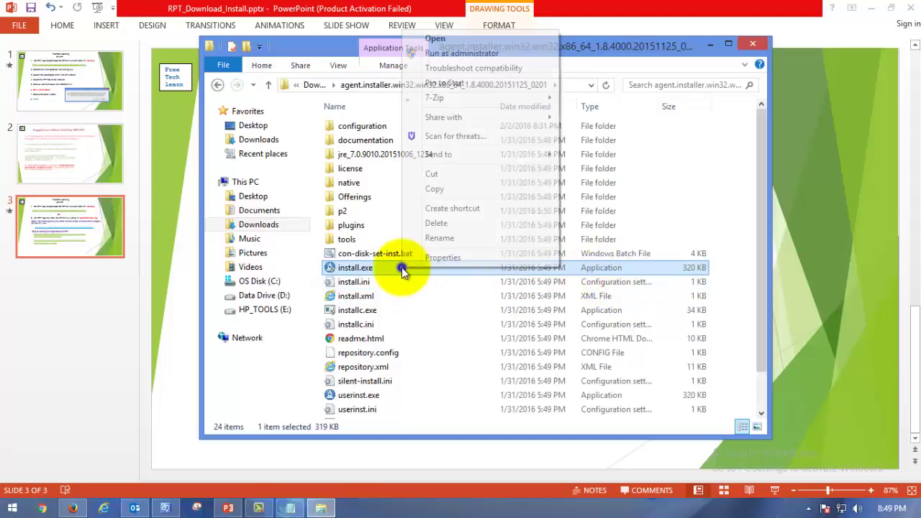
left_click(459, 54)
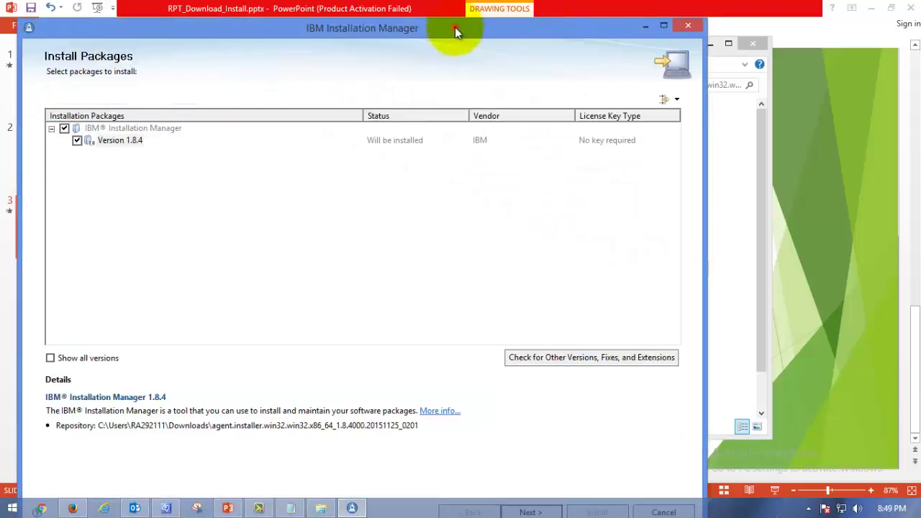
Step: Reposition the installer window and continue with Installation Manager Version 1.8.4 selected
left_click_drag(455, 27, 562, 4)
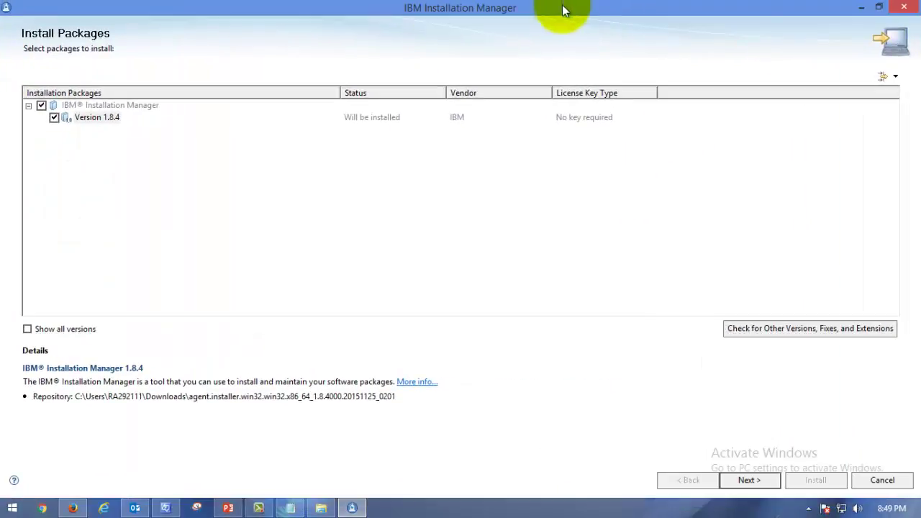
double_click(561, 5)
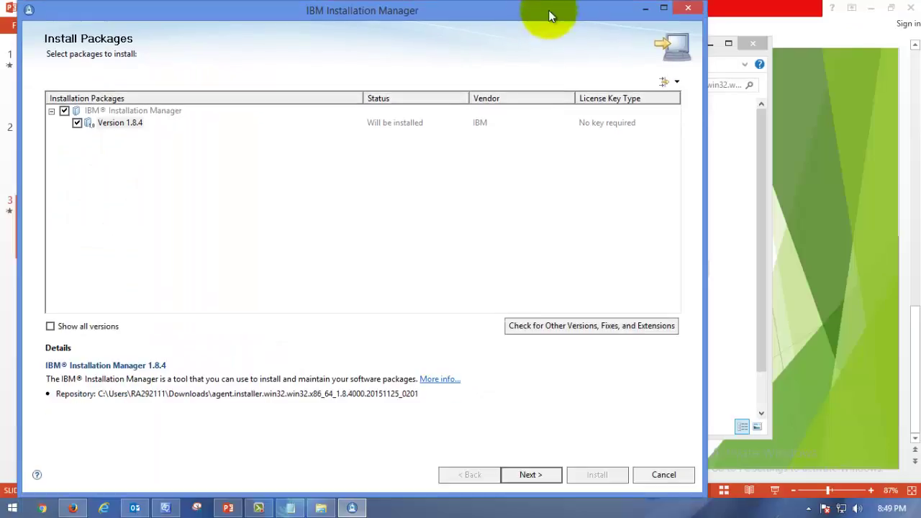
left_click_drag(508, 11, 643, 4)
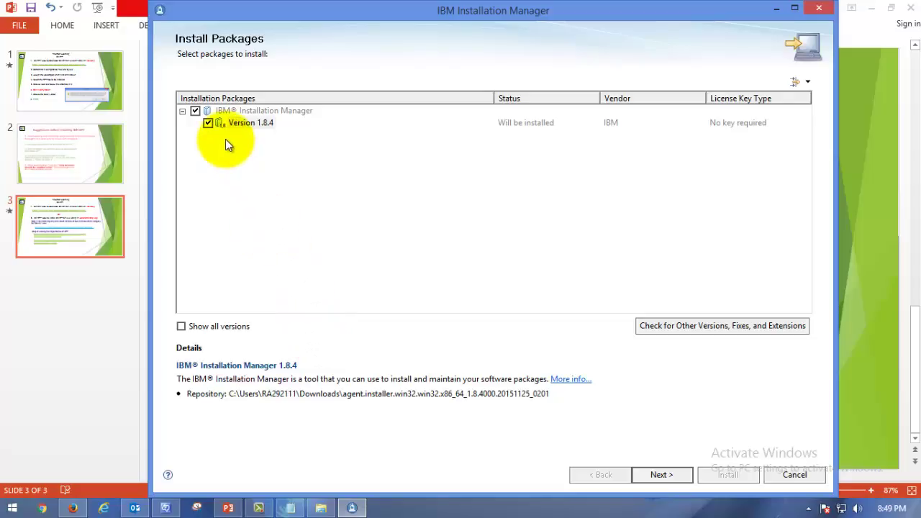
left_click(195, 111)
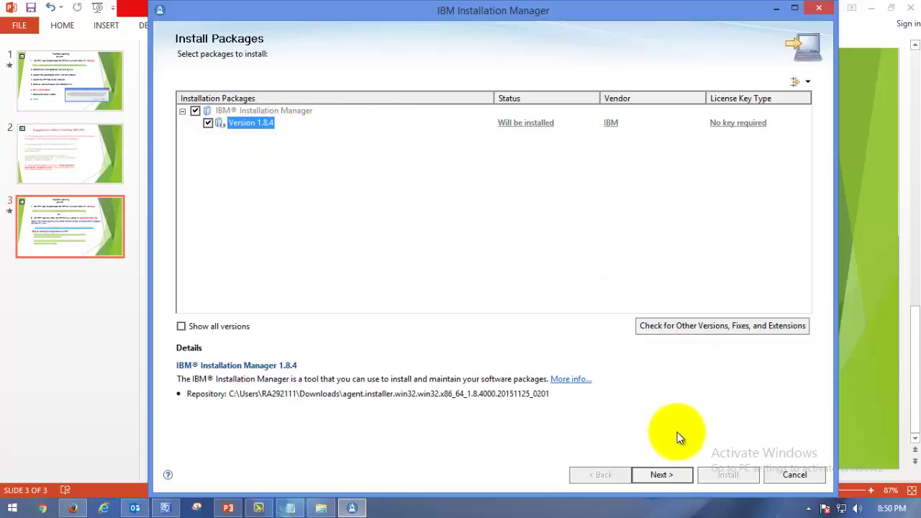
left_click(675, 475)
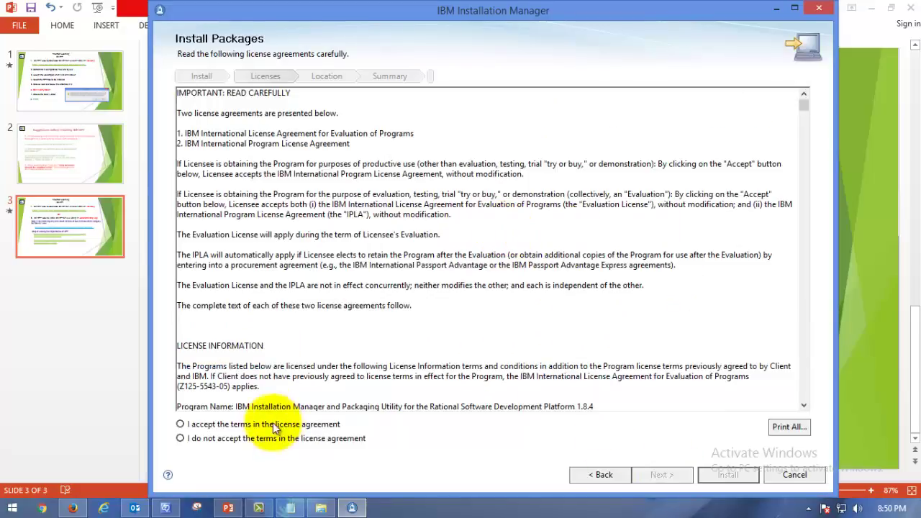
Step: Accept the licence and keep the default C:\Program Files\IBM\Installation Manager\eclipse directory
left_click(279, 424)
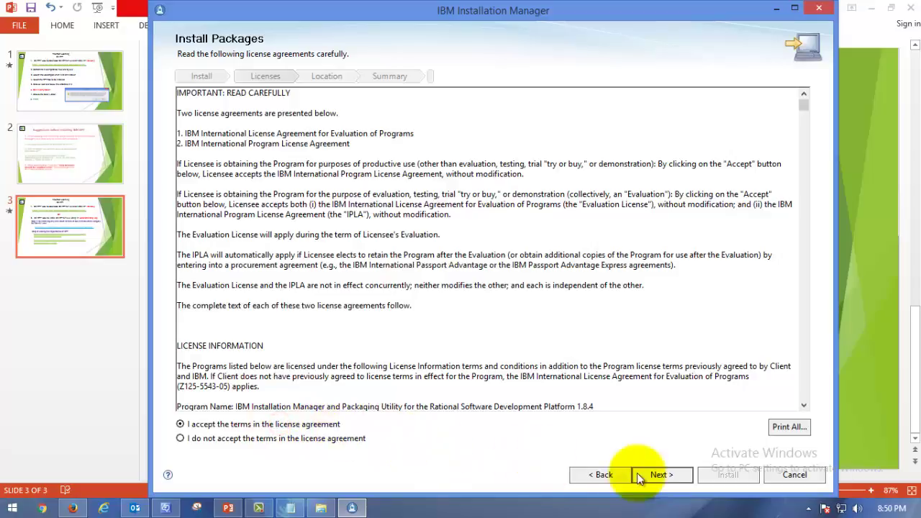
left_click(670, 474)
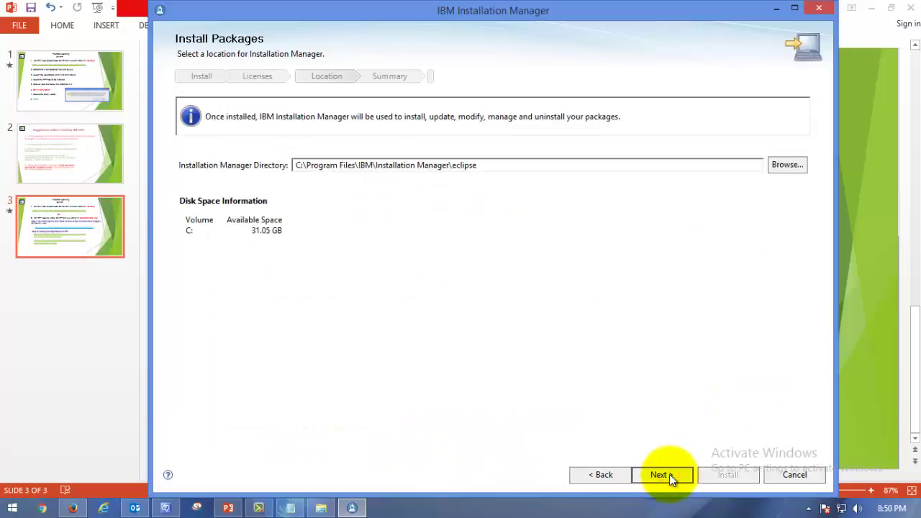
left_click(295, 165)
left_click_drag(294, 166, 483, 189)
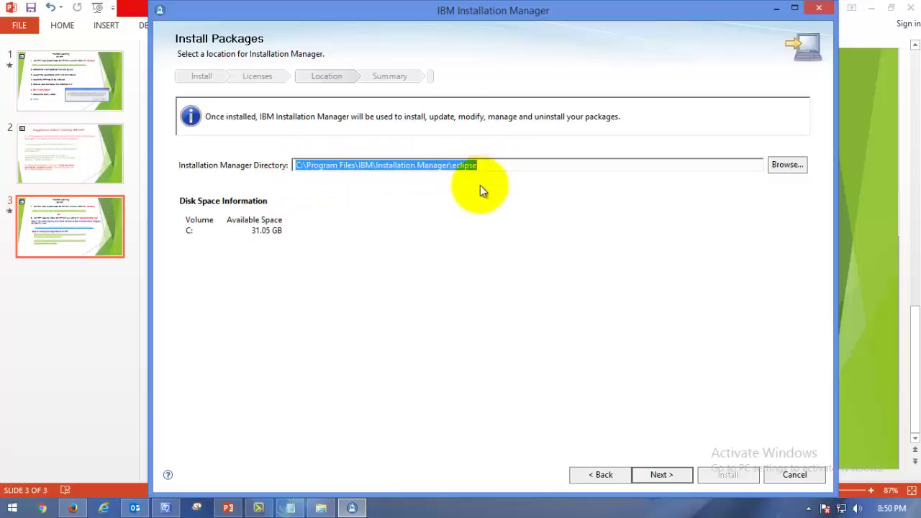
left_click(467, 195)
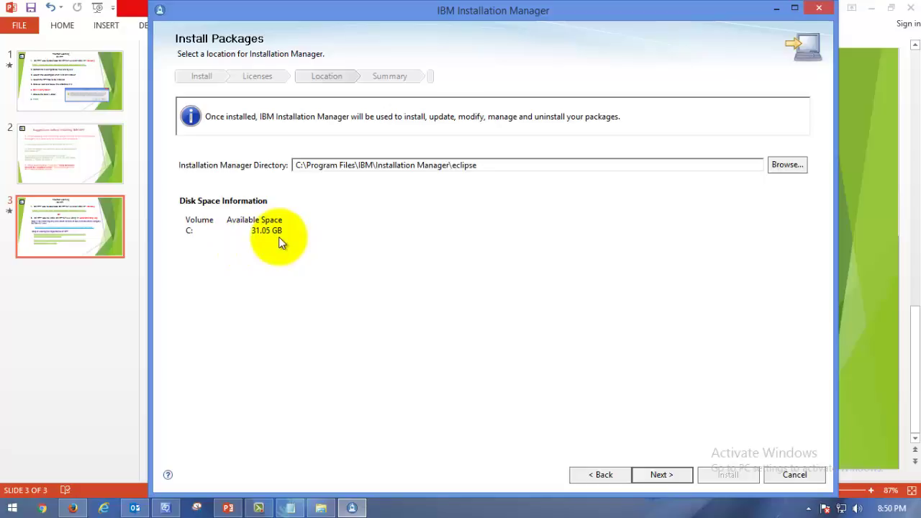
left_click(668, 473)
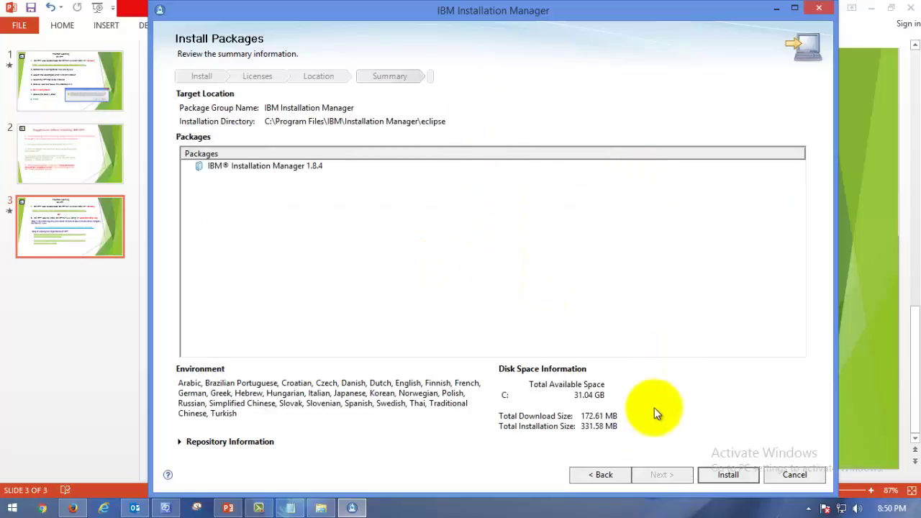
Step: Install Installation Manager 1.8.4 and check the installed IBM Installation Manager package entry
left_click(735, 474)
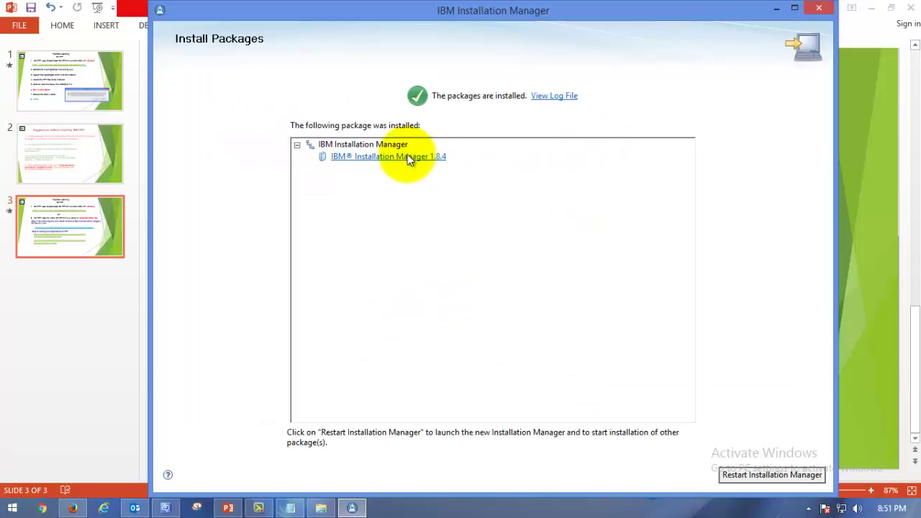
left_click(381, 157)
left_click(377, 146)
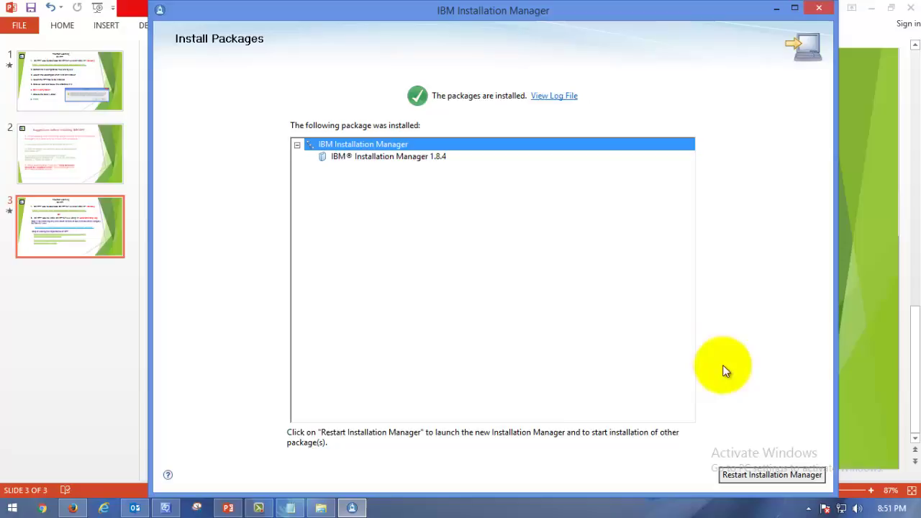
Step: Restart Installation Manager, relaunch it, and move its main window up and right
left_click(791, 475)
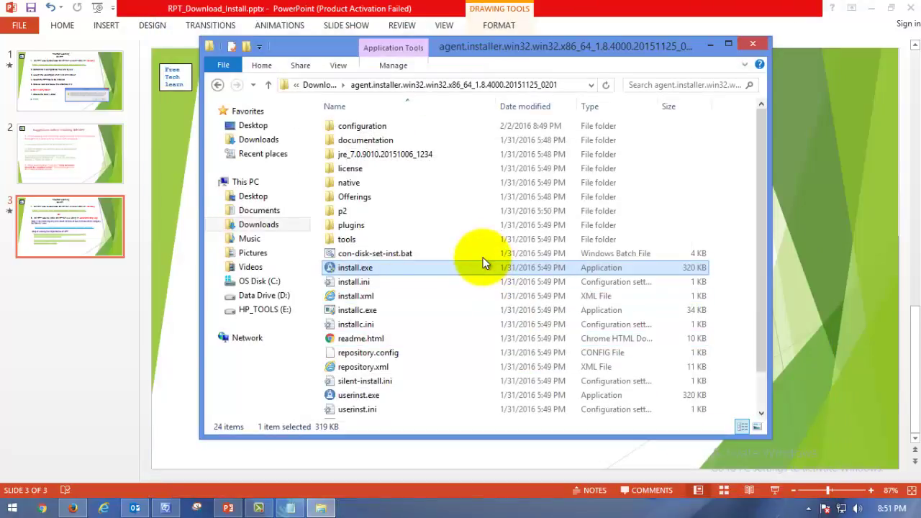
double_click(485, 265)
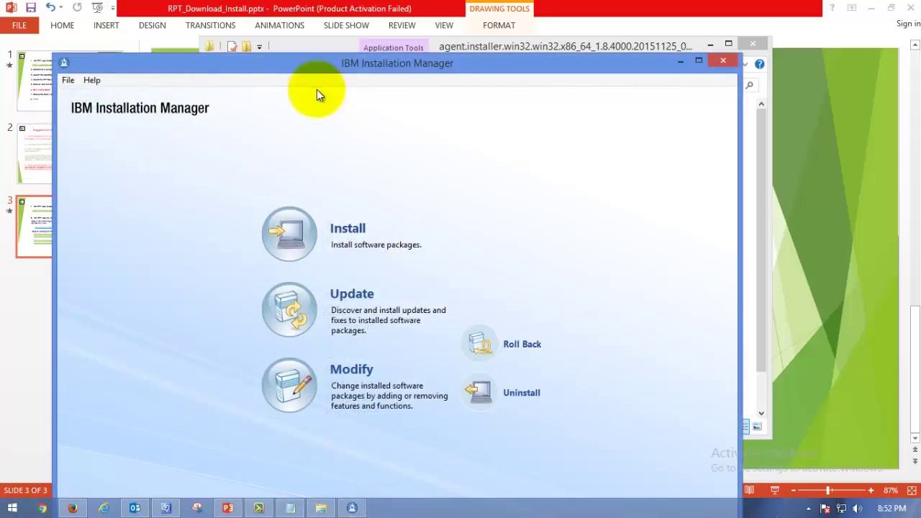
left_click_drag(371, 61, 439, 16)
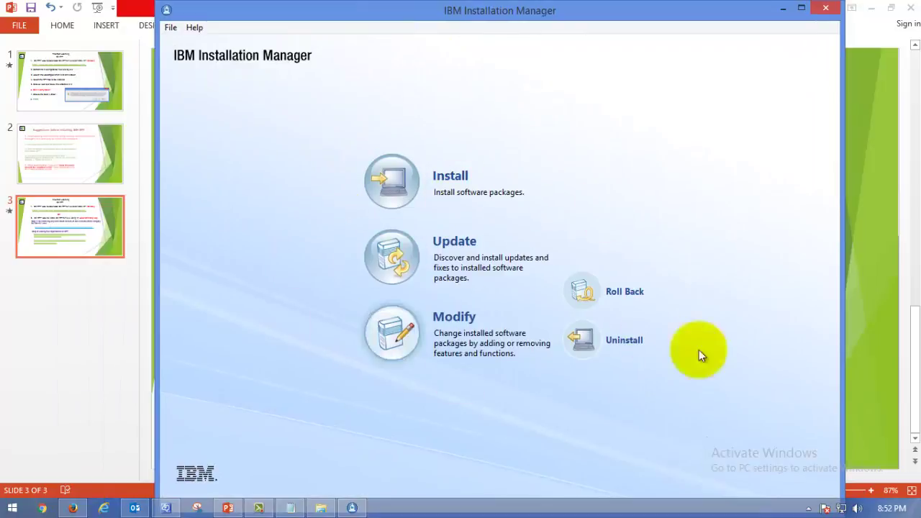
Step: In Preferences, turn on searching for Installation Manager updates
left_click(172, 29)
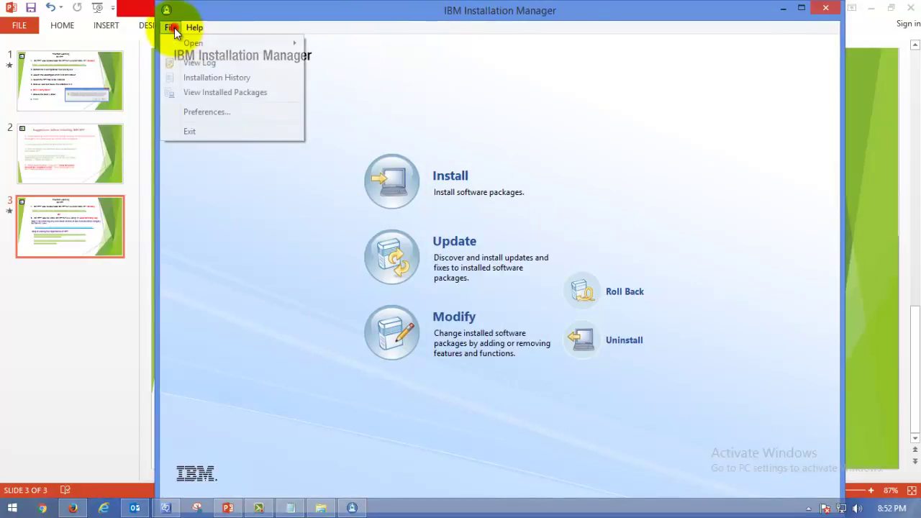
left_click(202, 115)
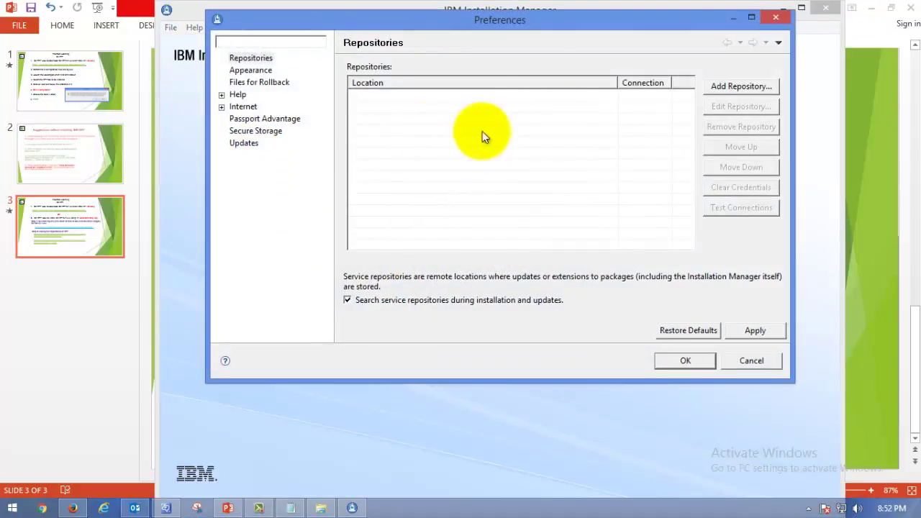
left_click(243, 144)
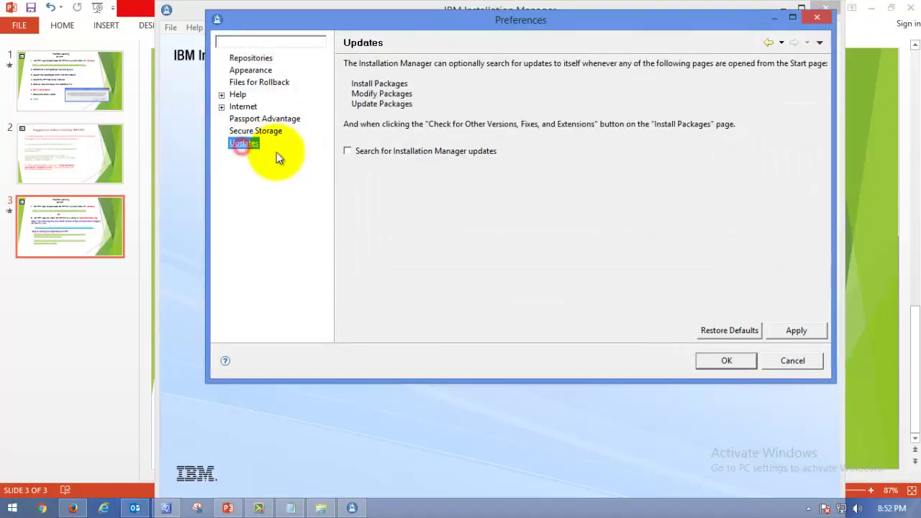
left_click(369, 153)
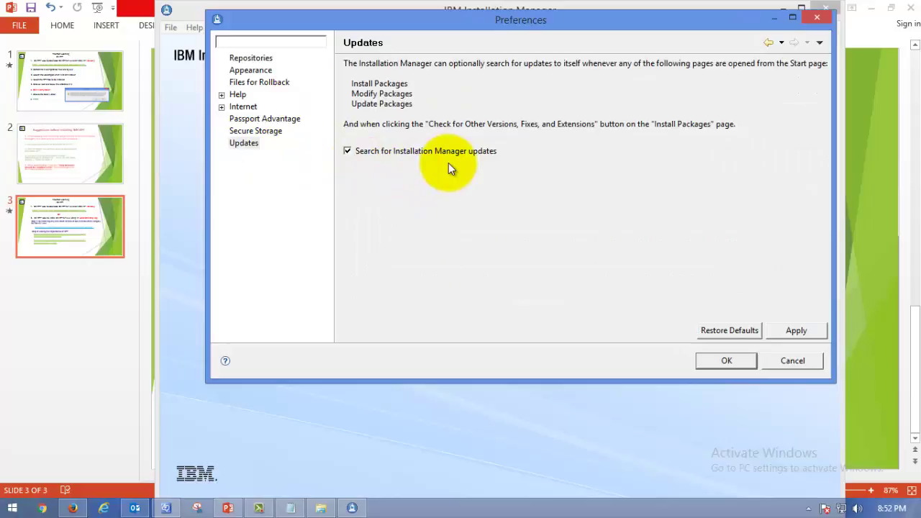
Step: Open the Add Repository dialog from the Repositories page and centre it on screen
left_click(254, 59)
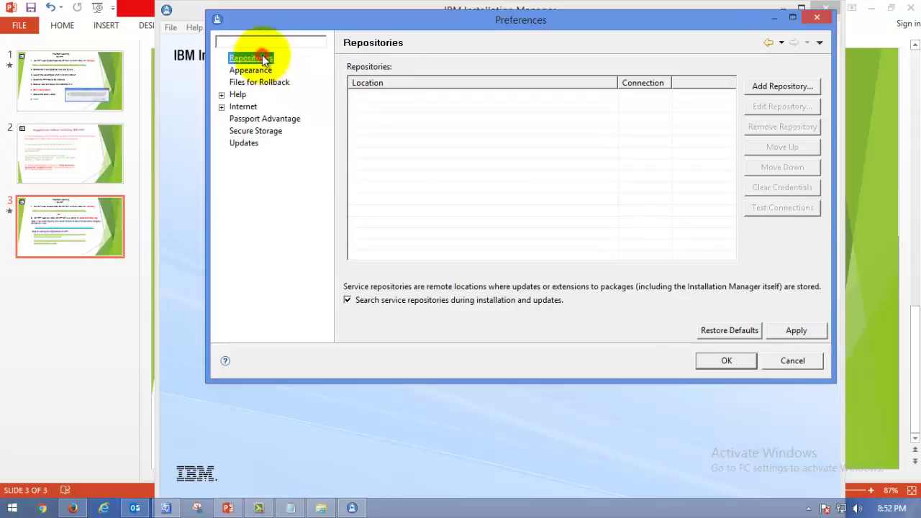
left_click(781, 85)
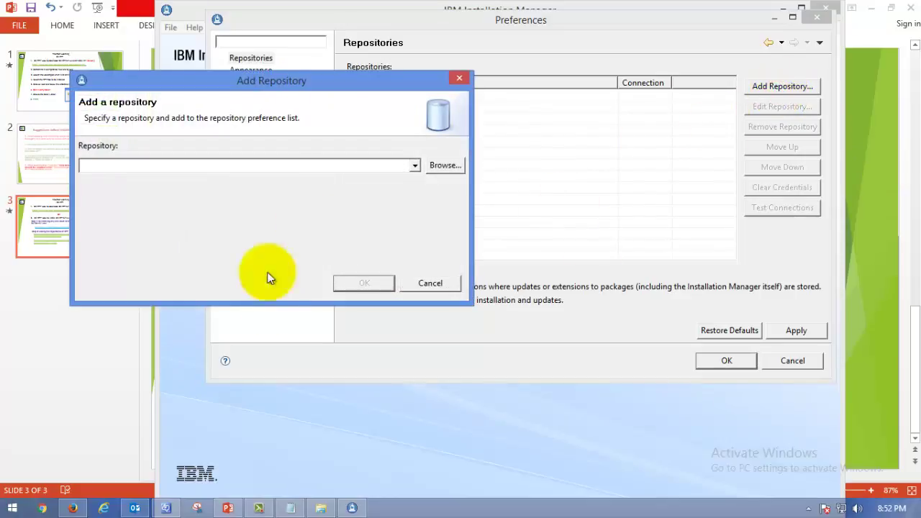
left_click_drag(266, 85, 525, 94)
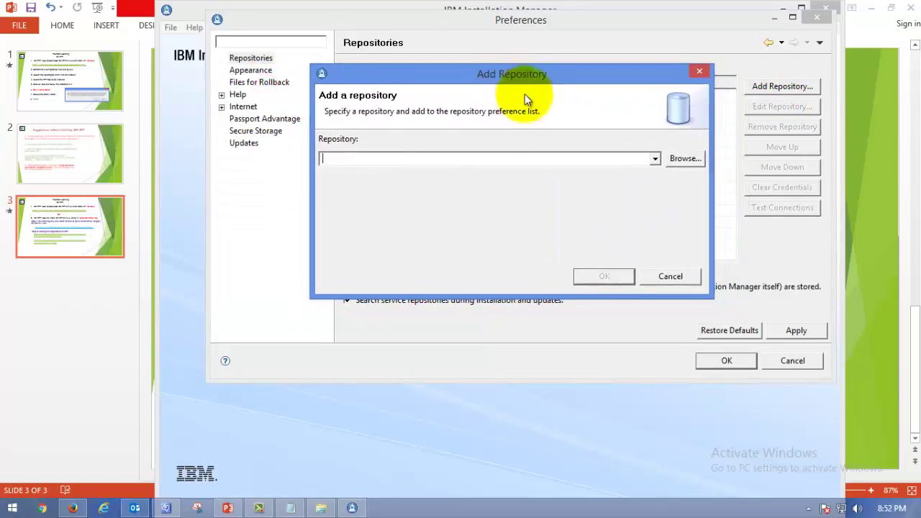
left_click(257, 507)
Step: On PowerPoint slide 3, select the second Step 2 repository URL ending performance.tester/
left_click(255, 506)
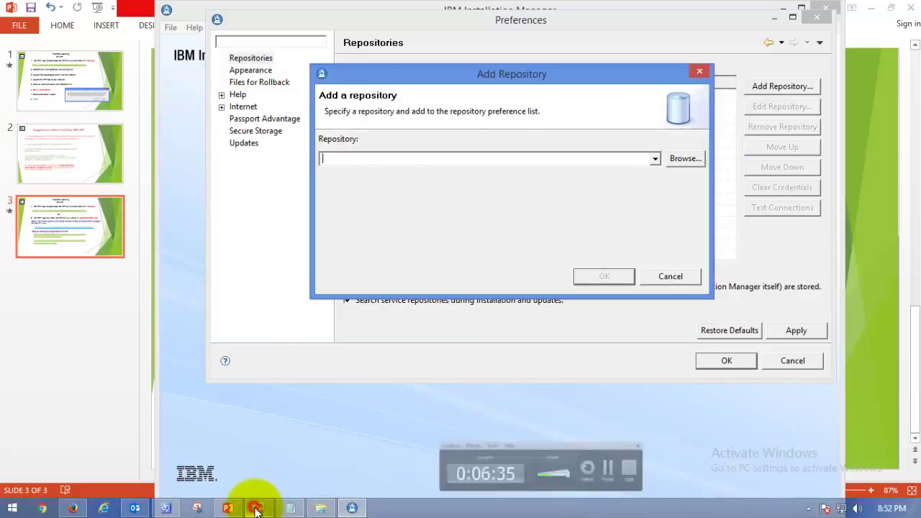
left_click(228, 507)
left_click_drag(458, 332, 272, 324)
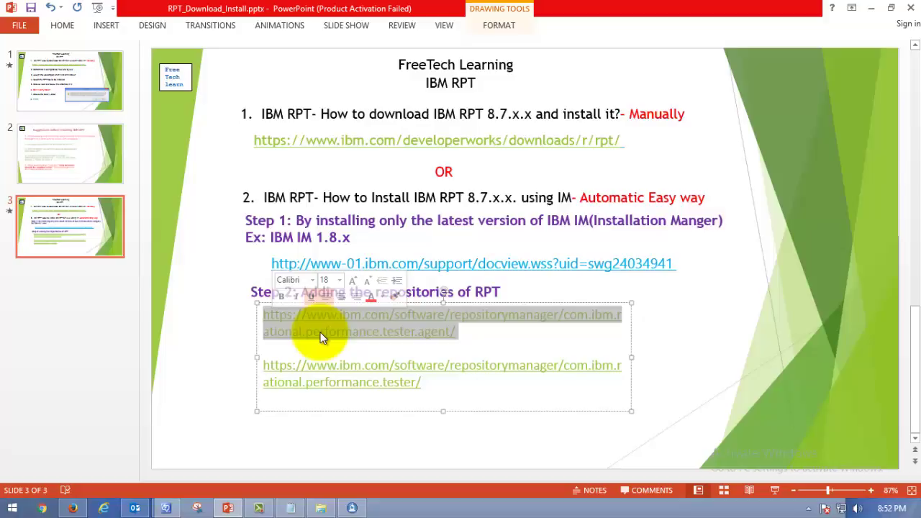
left_click(116, 80)
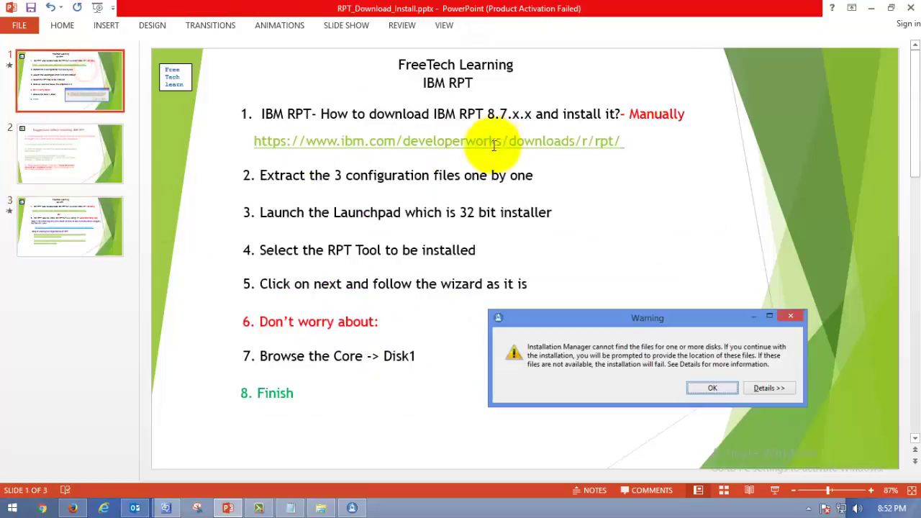
left_click(73, 146)
left_click(74, 220)
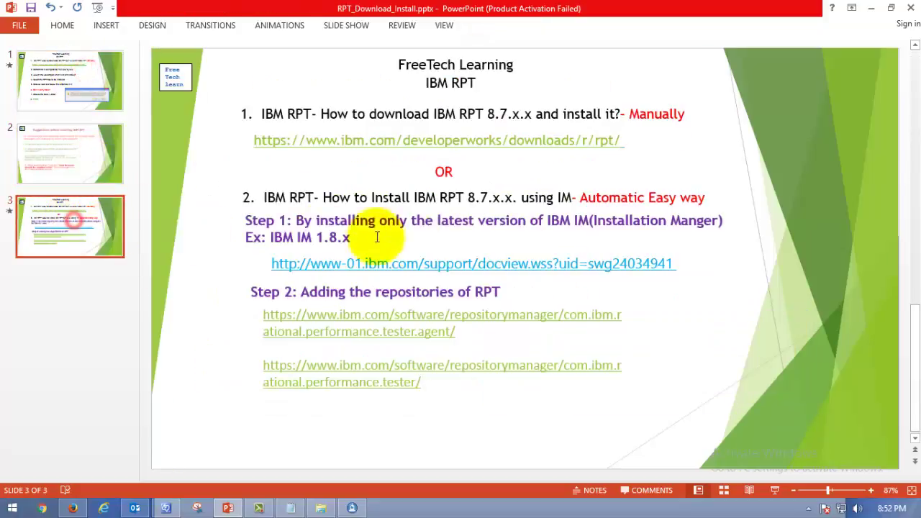
left_click(464, 333)
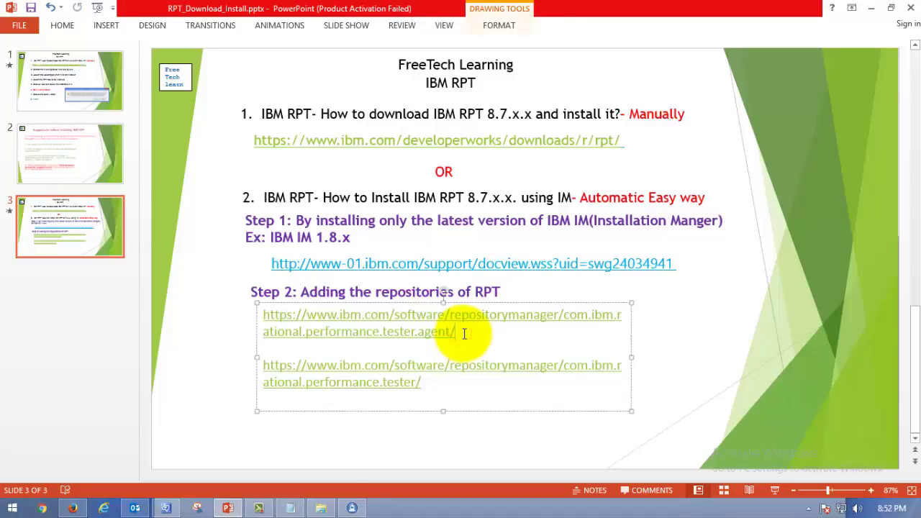
left_click_drag(469, 331, 263, 315)
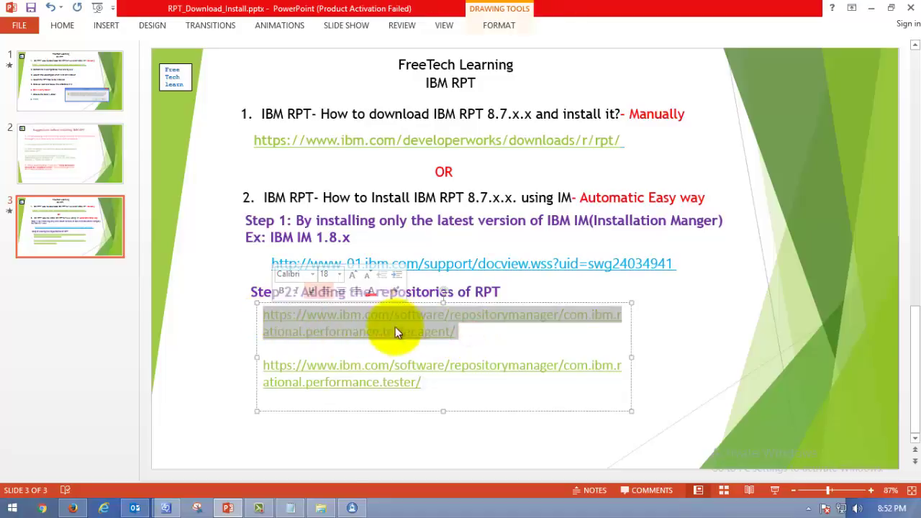
left_click(470, 344)
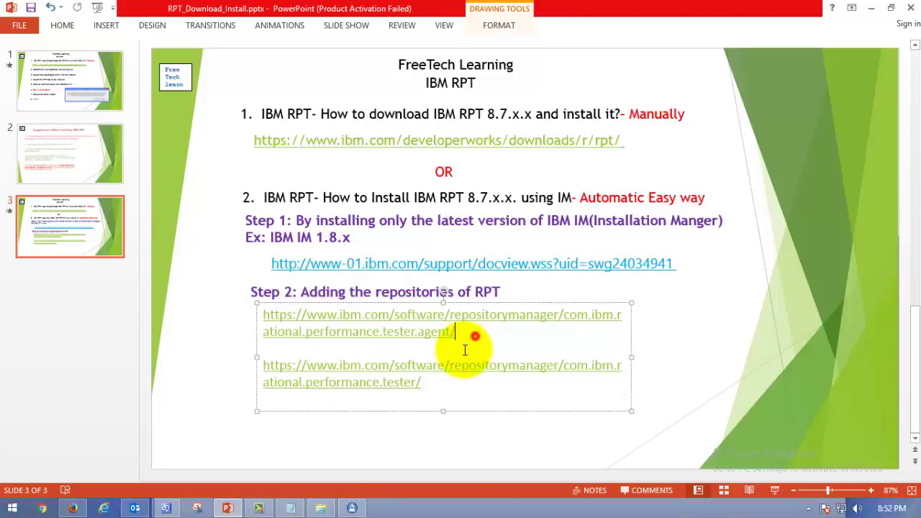
left_click_drag(431, 385, 266, 372)
key("ctrl+c")
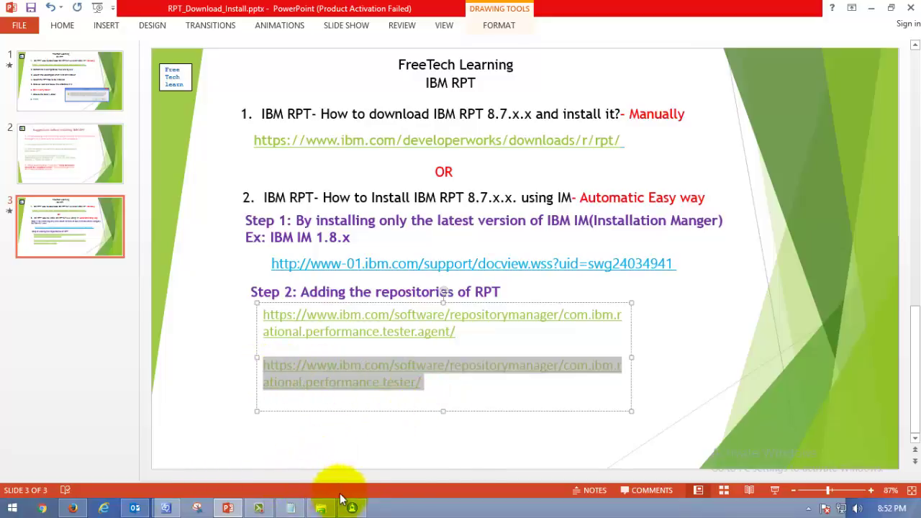
Step: Paste the com.ibm.rational.performance.tester URL as a new repository and keep it despite the connection error
mouse_move(352, 509)
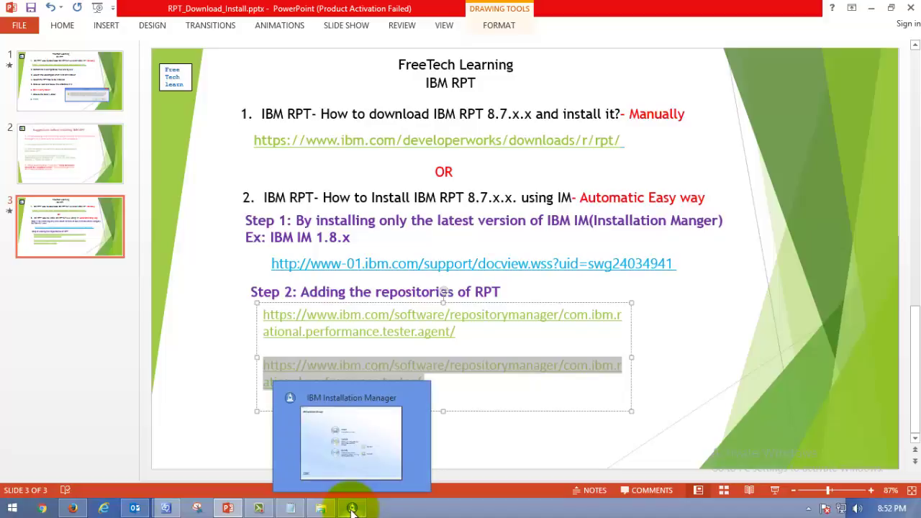
left_click(359, 441)
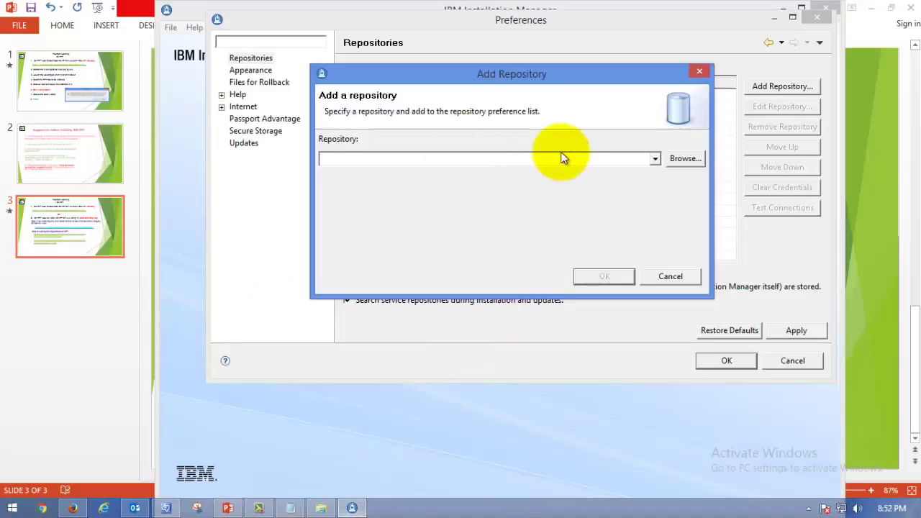
key("ctrl+v")
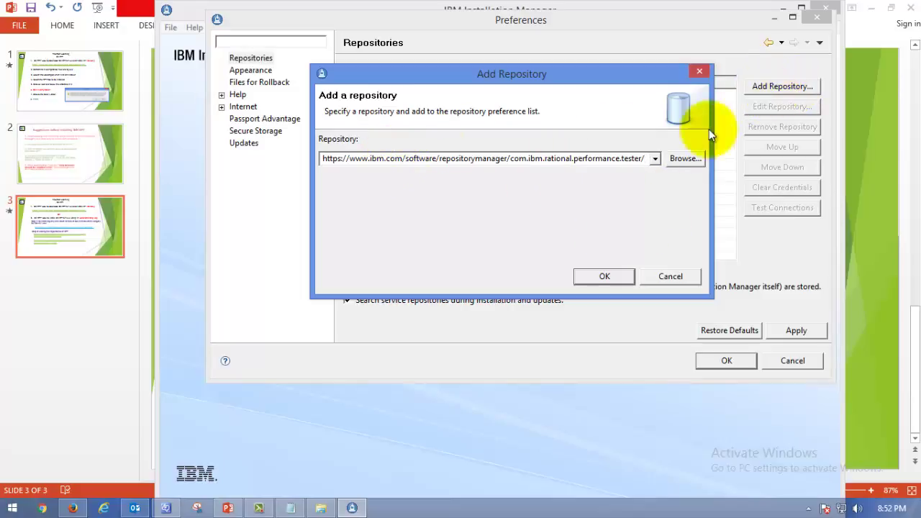
left_click(597, 278)
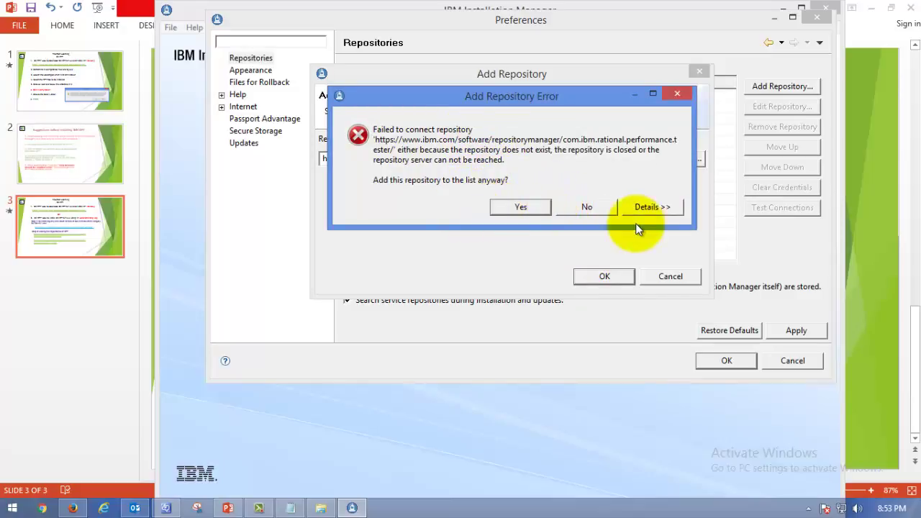
left_click(676, 96)
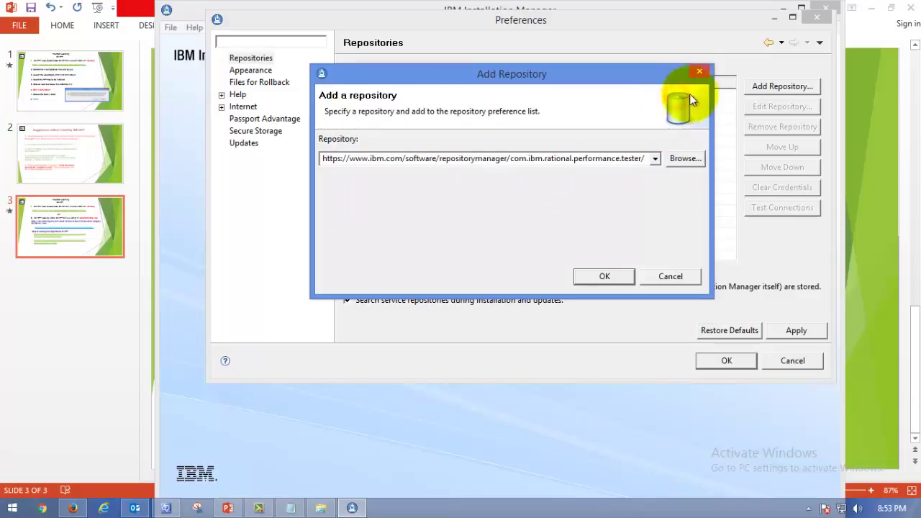
left_click(598, 273)
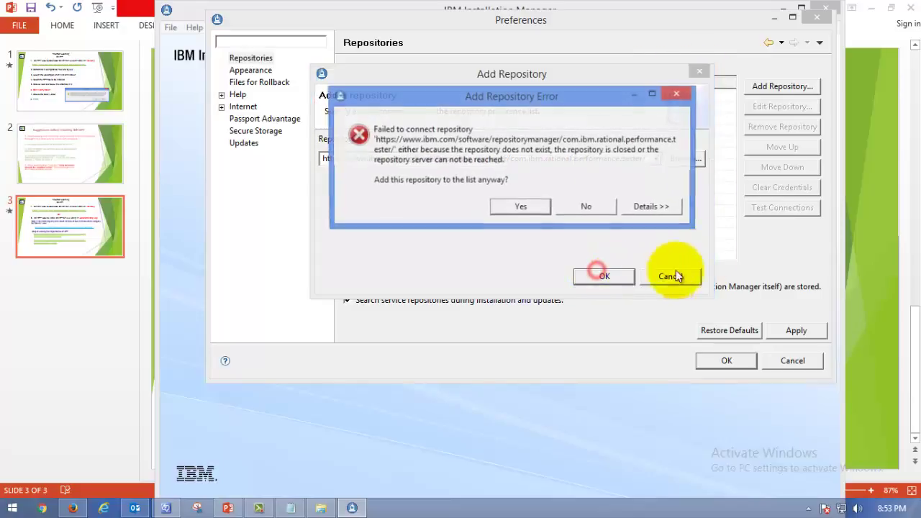
left_click(525, 202)
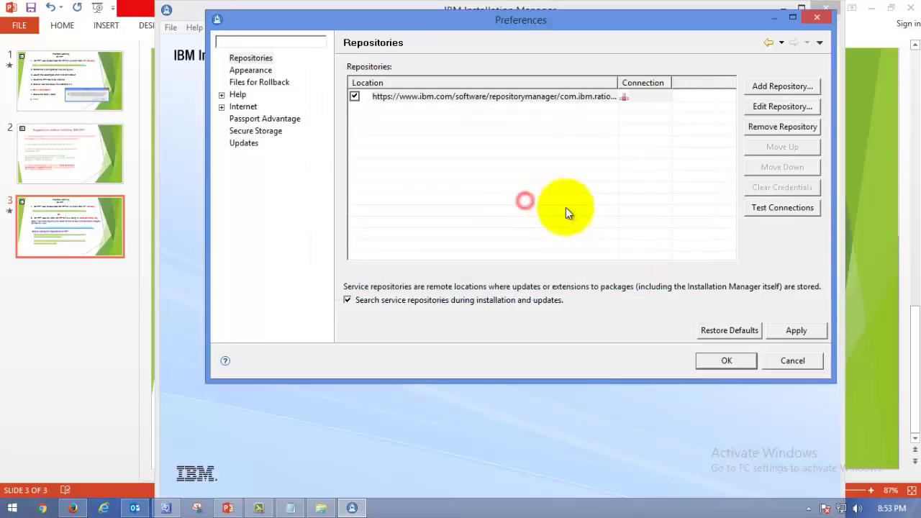
Step: Re-confirm the new repository entry unchanged through Edit Repository, keeping it despite the failed check
left_click(637, 95)
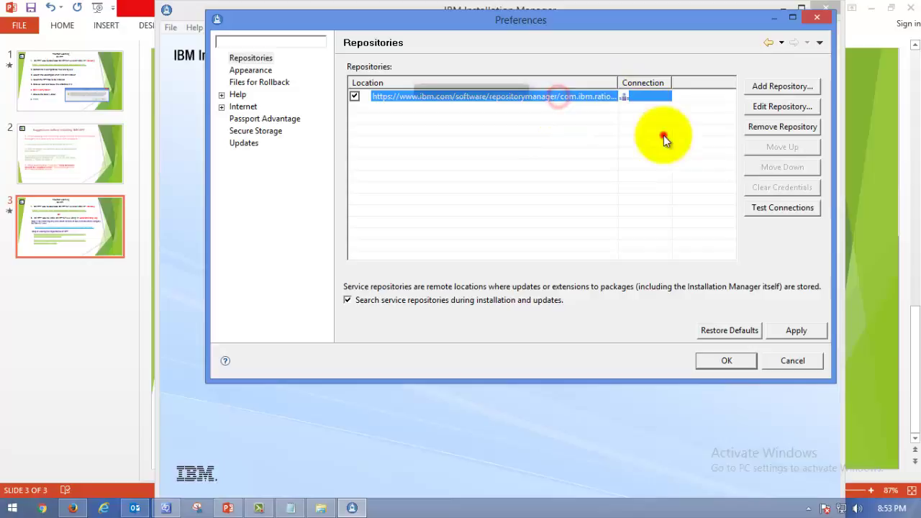
left_click(771, 106)
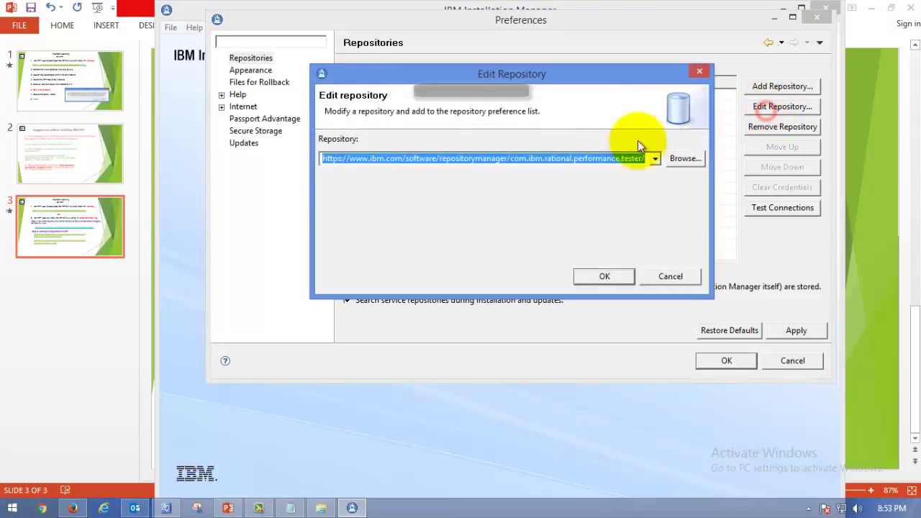
left_click(605, 275)
left_click(522, 205)
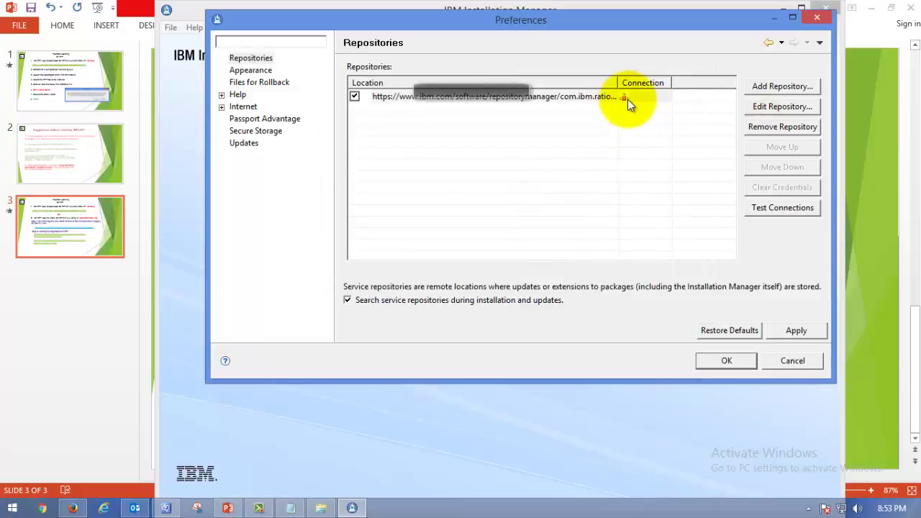
Step: Enable the HTTP proxy server with a proxy host and port 8080, then apply the settings
left_click(222, 107)
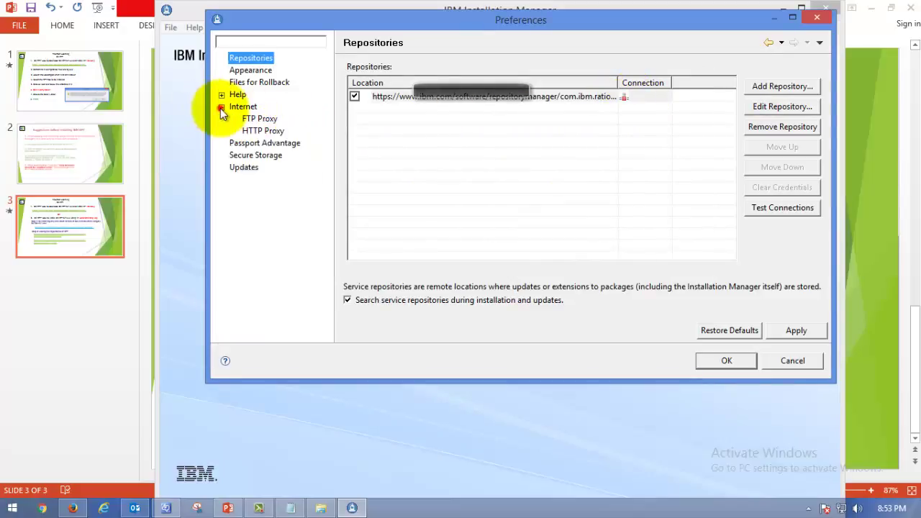
left_click(252, 131)
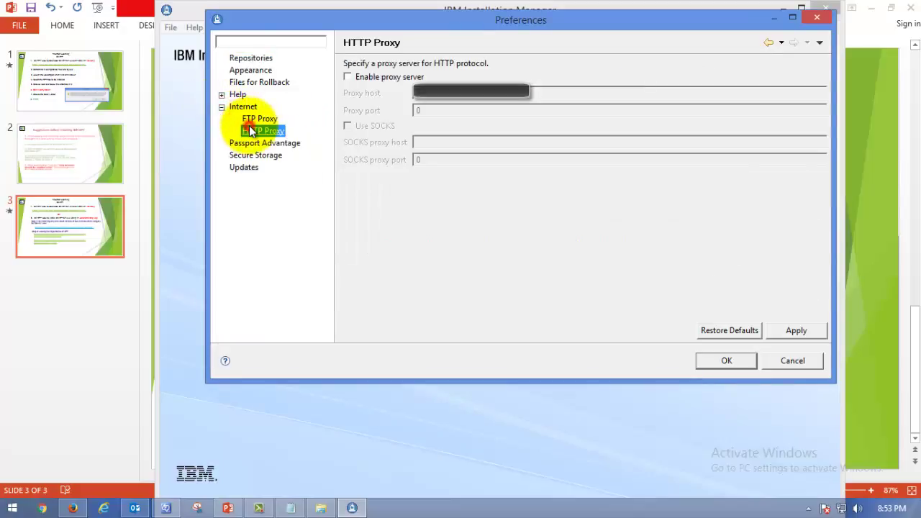
left_click(378, 77)
left_click(441, 95)
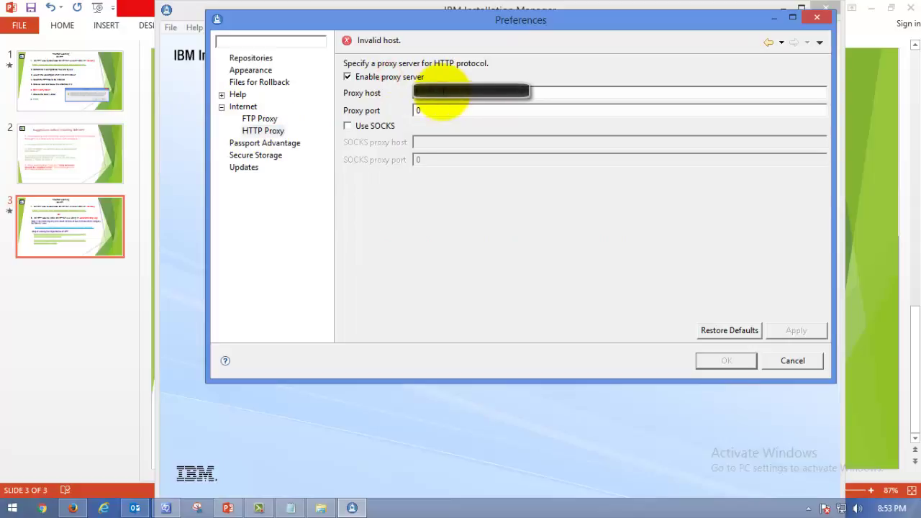
left_click(262, 130)
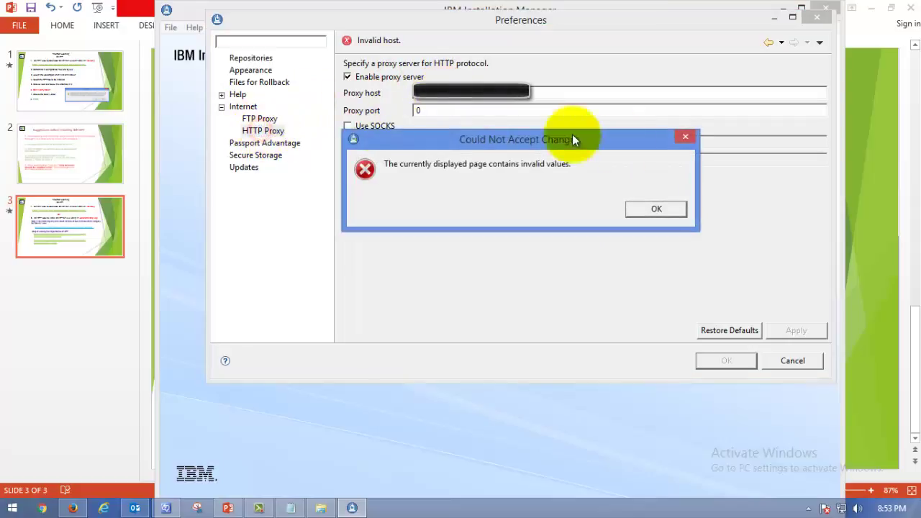
left_click(685, 136)
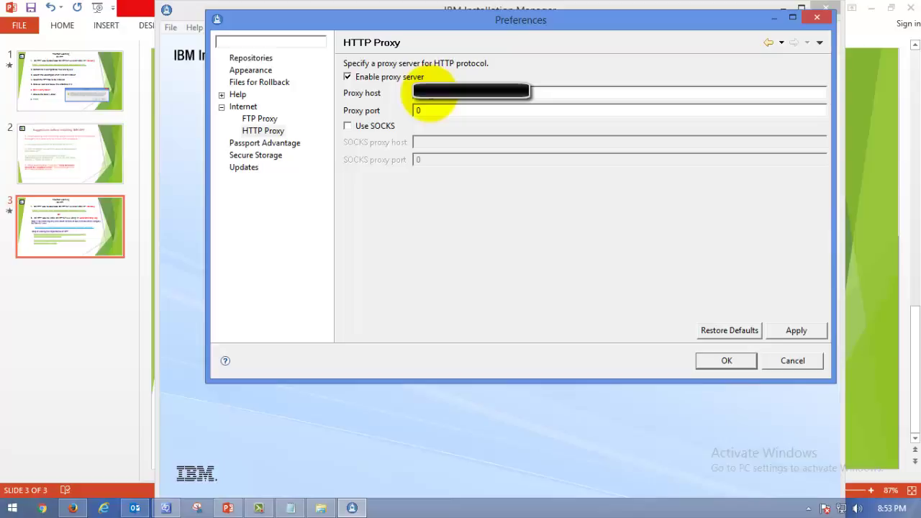
double_click(433, 109)
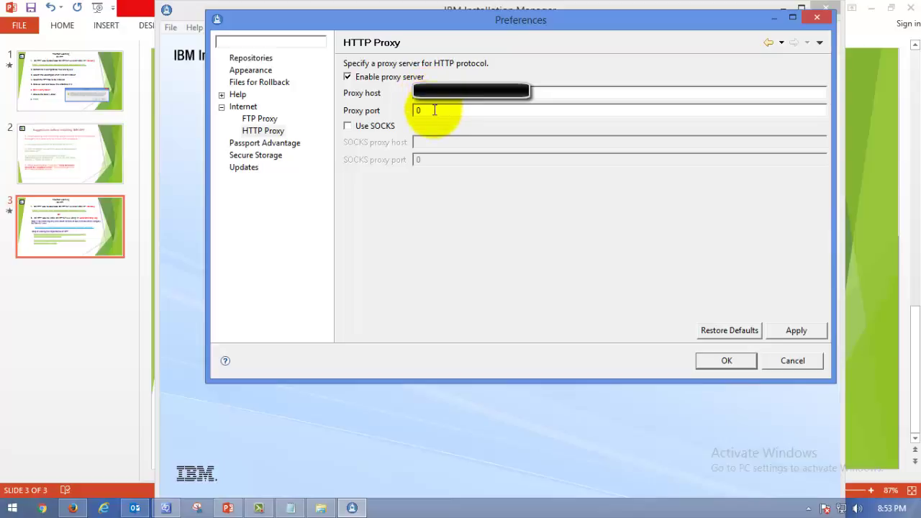
type("8080")
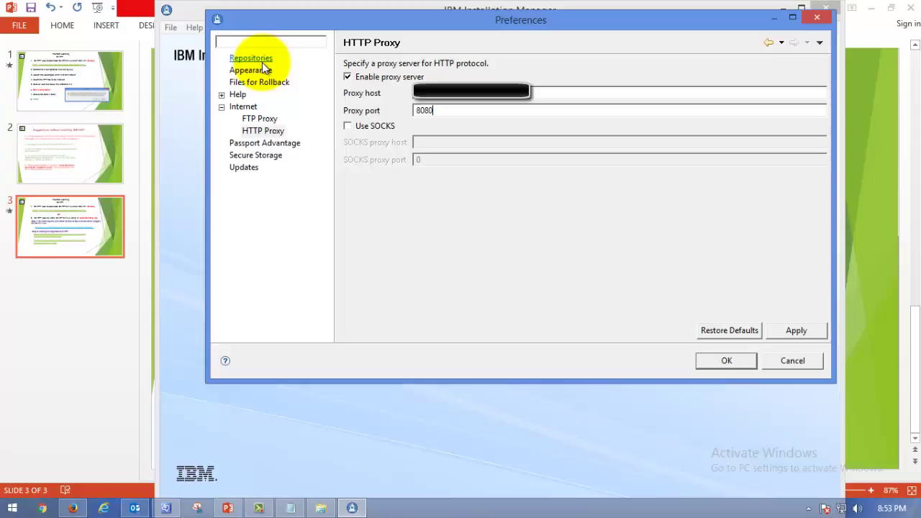
left_click(813, 332)
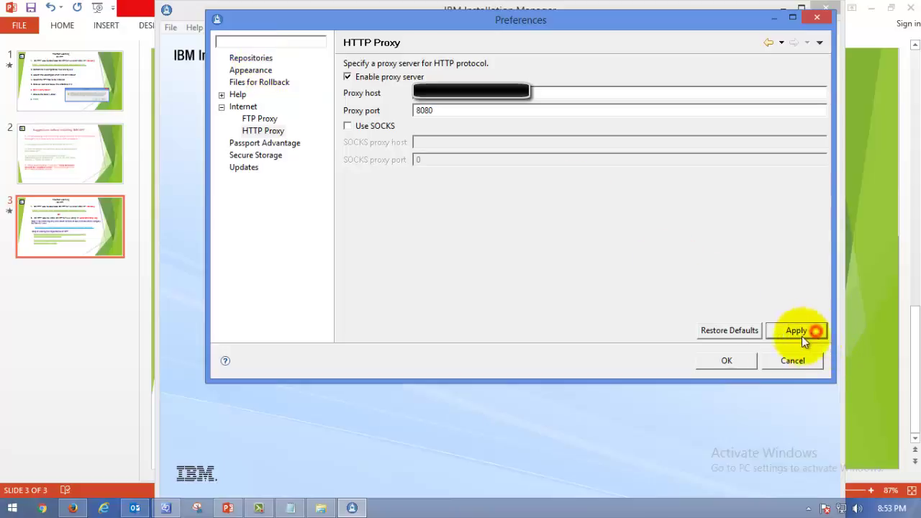
Step: Save and reopen Preferences, then test the connection of the IBM online repository entry
left_click(727, 361)
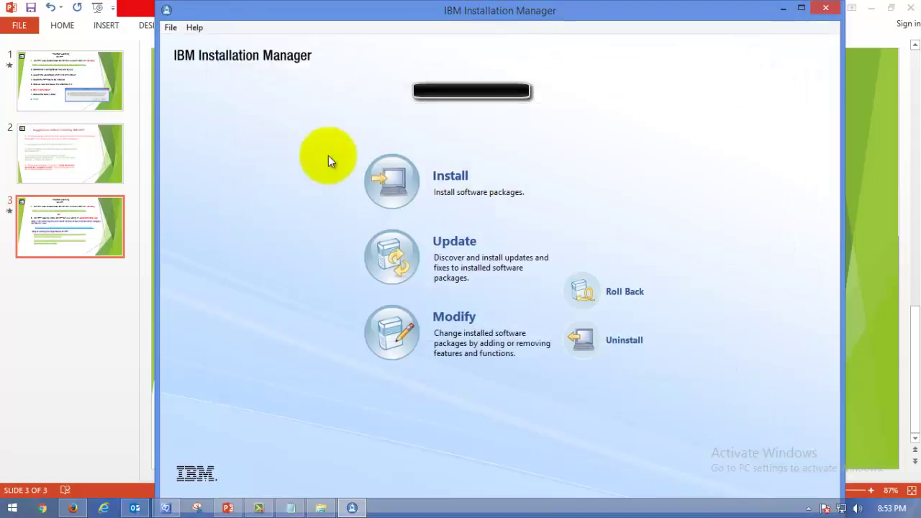
left_click(170, 27)
left_click(205, 113)
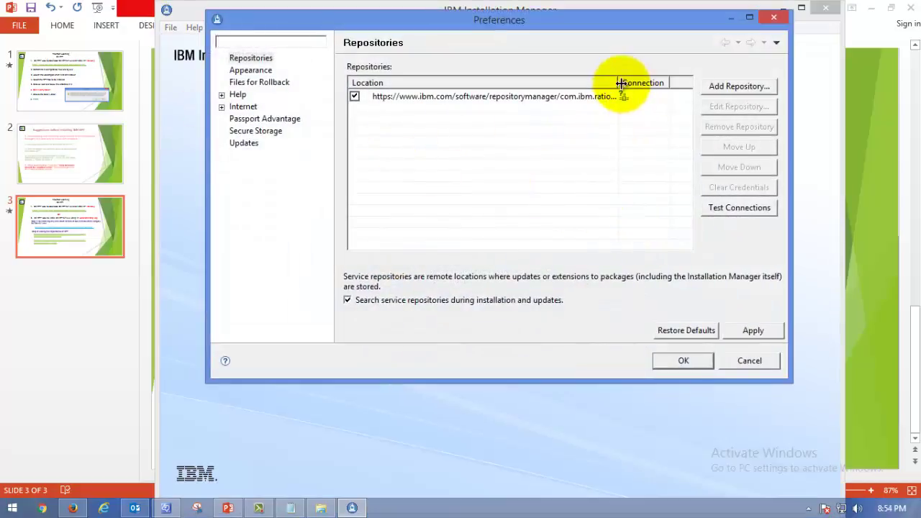
left_click_drag(620, 83, 600, 84)
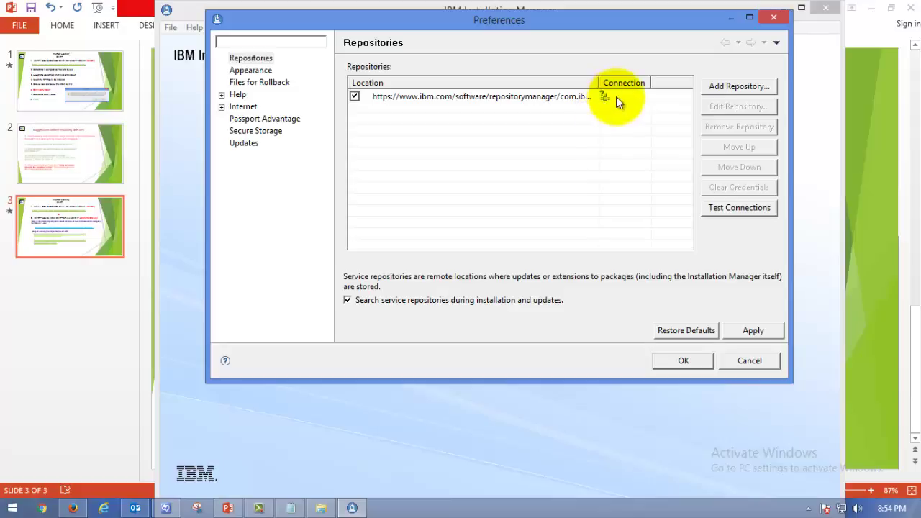
left_click(624, 97)
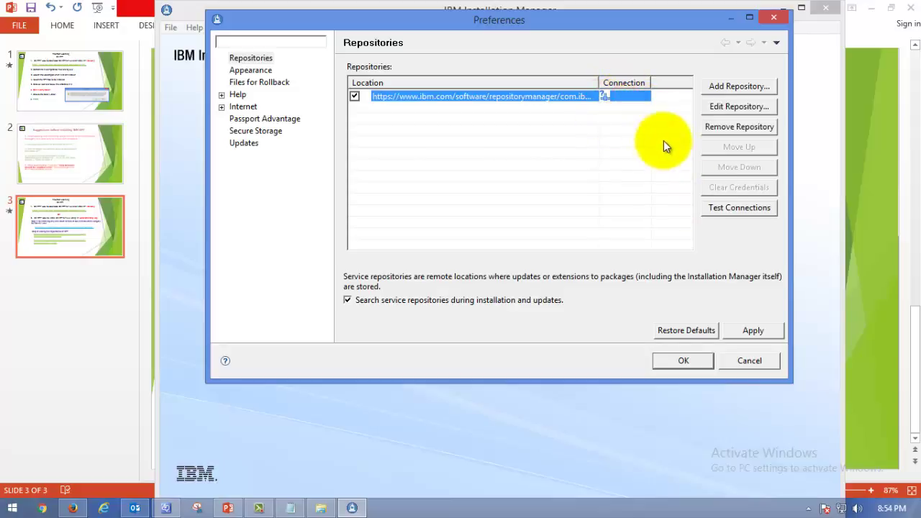
left_click(714, 208)
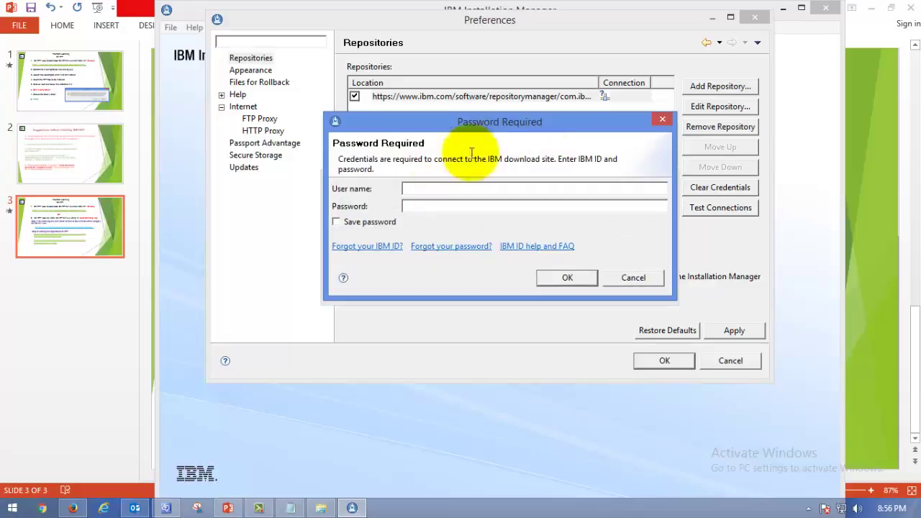
Step: Sign in at the credentials prompt with the IBM ID e-mail and account password
left_click_drag(339, 159, 591, 163)
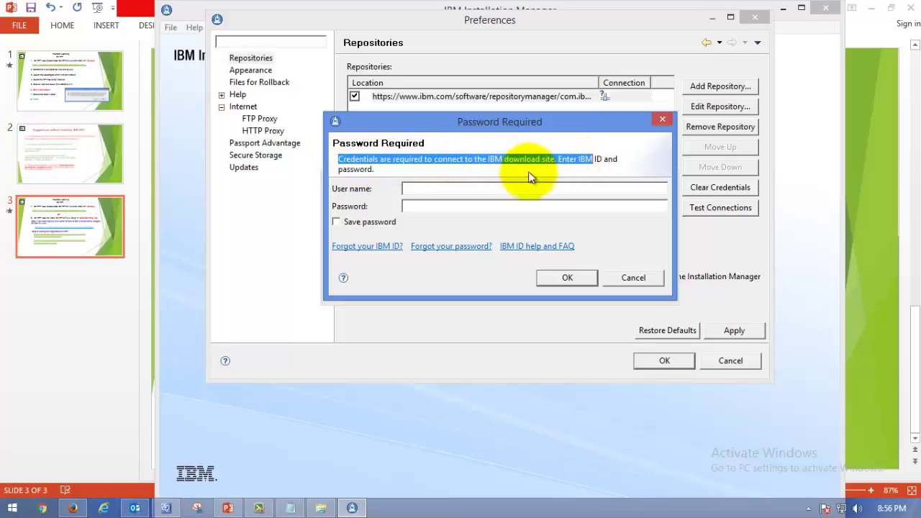
left_click(476, 187)
type("0")
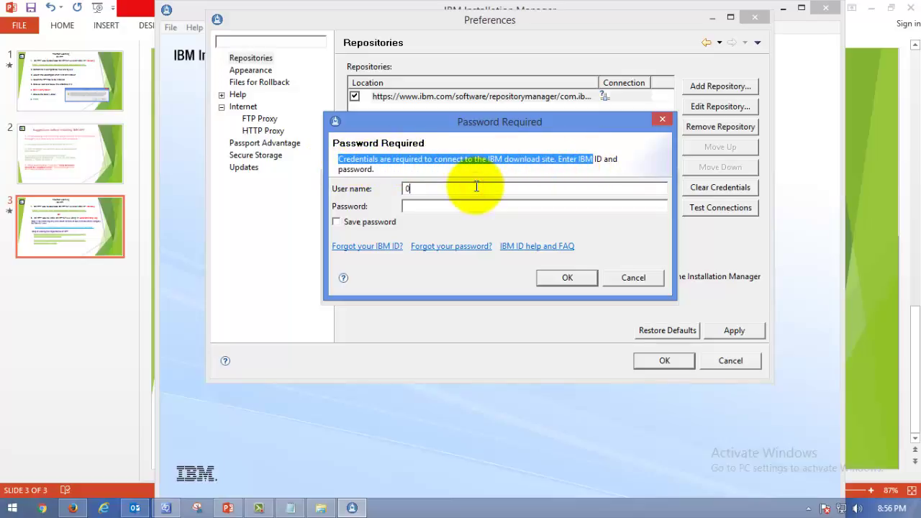
key("BackSpace")
left_click(432, 189)
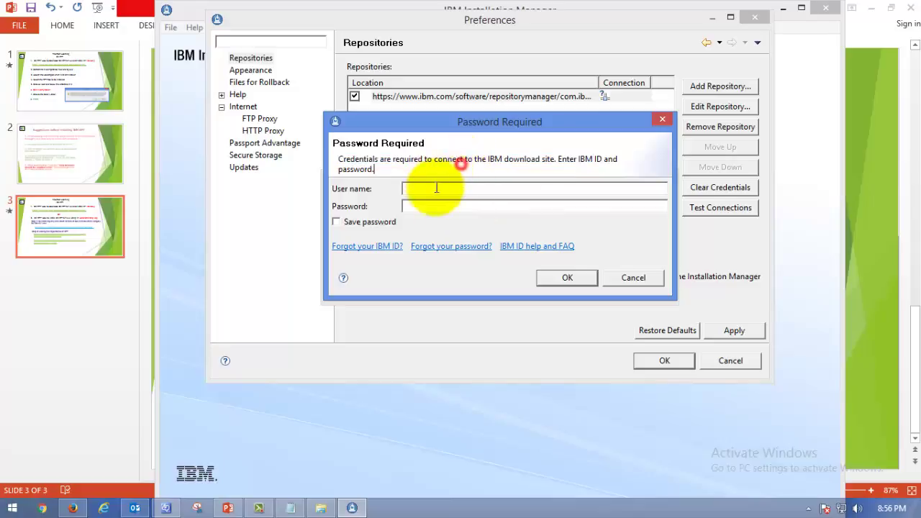
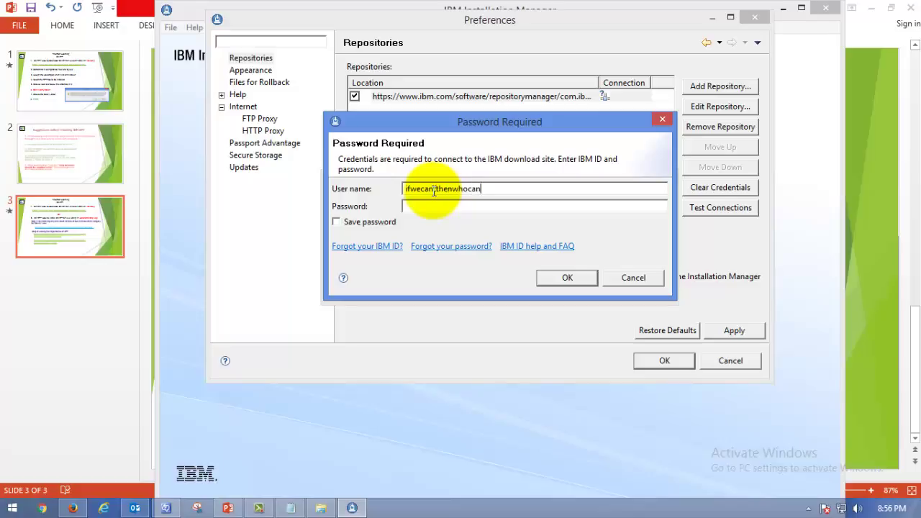
left_click(460, 207)
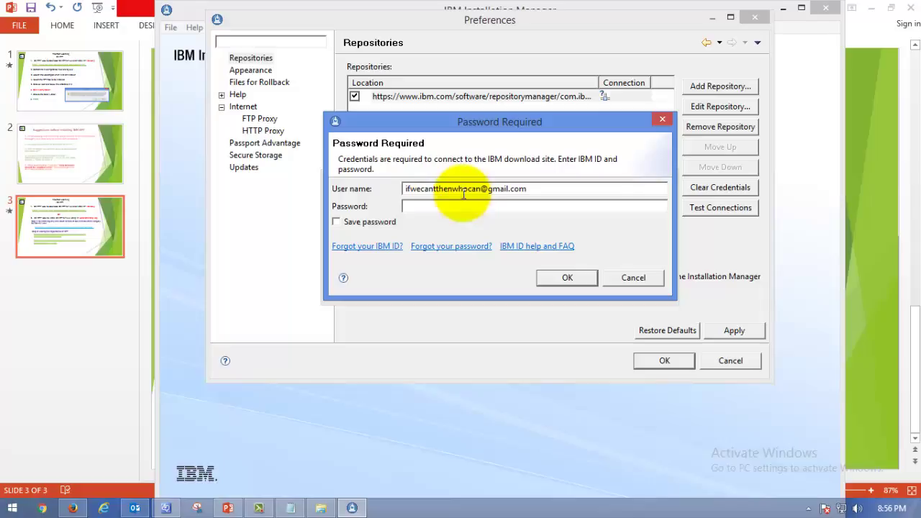
type("*********")
left_click(354, 222)
left_click(562, 279)
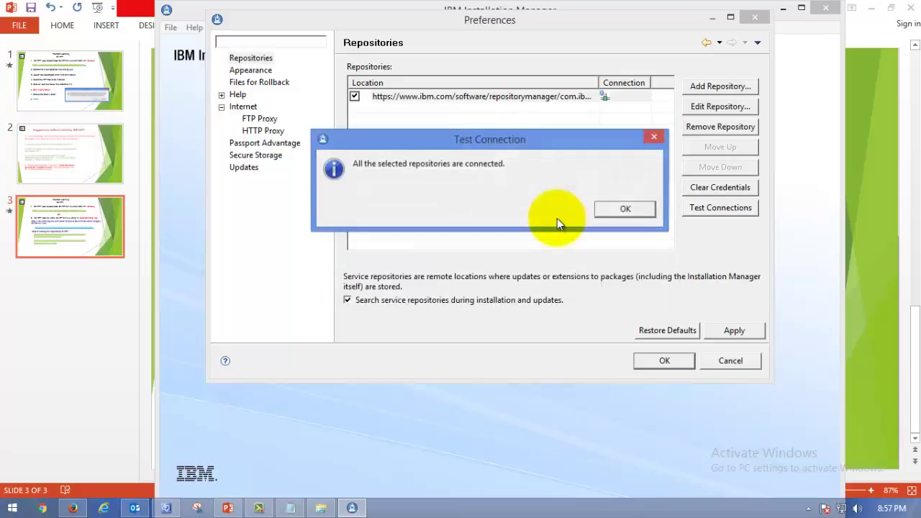
Step: Dismiss the repositories-connected message, then apply and save the preferences
left_click_drag(394, 141, 426, 143)
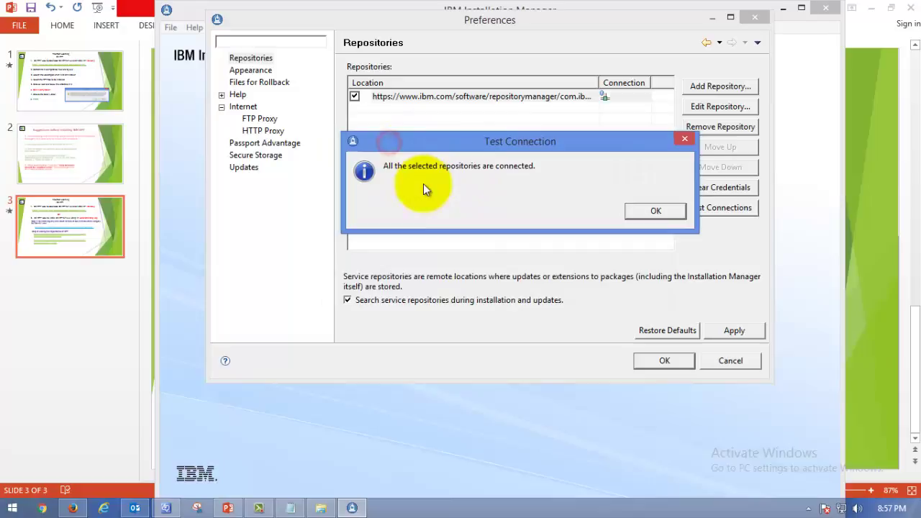
left_click(652, 210)
left_click(733, 330)
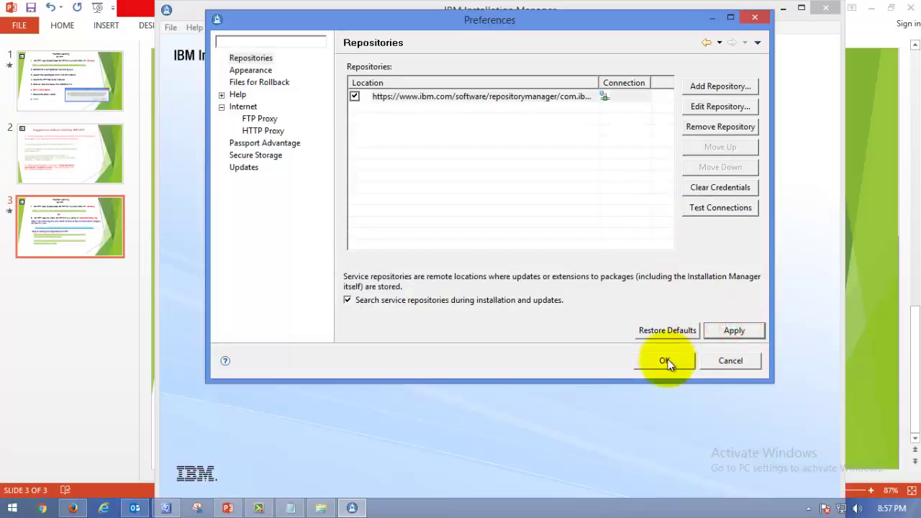
left_click(666, 360)
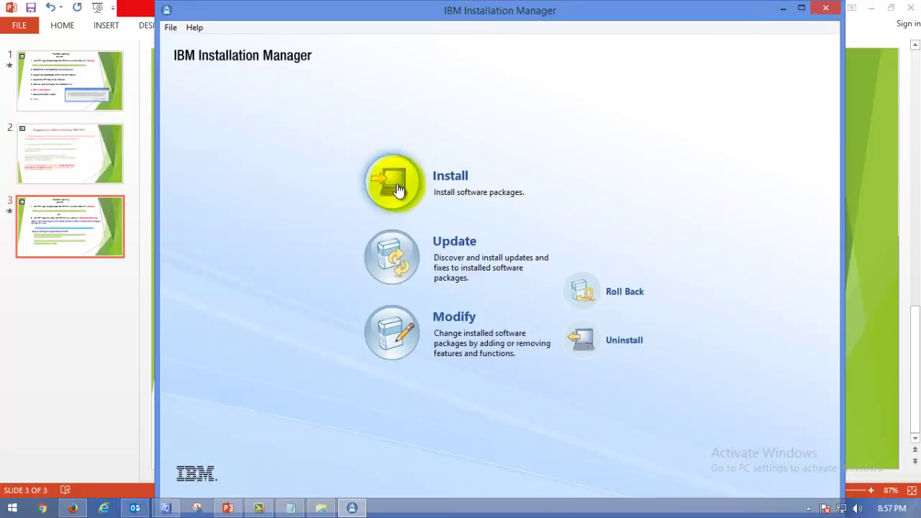
Step: Start a new install, select Rational Performance Tester 8.7.1.1, and proceed to the Prerequisite page
left_click(407, 185)
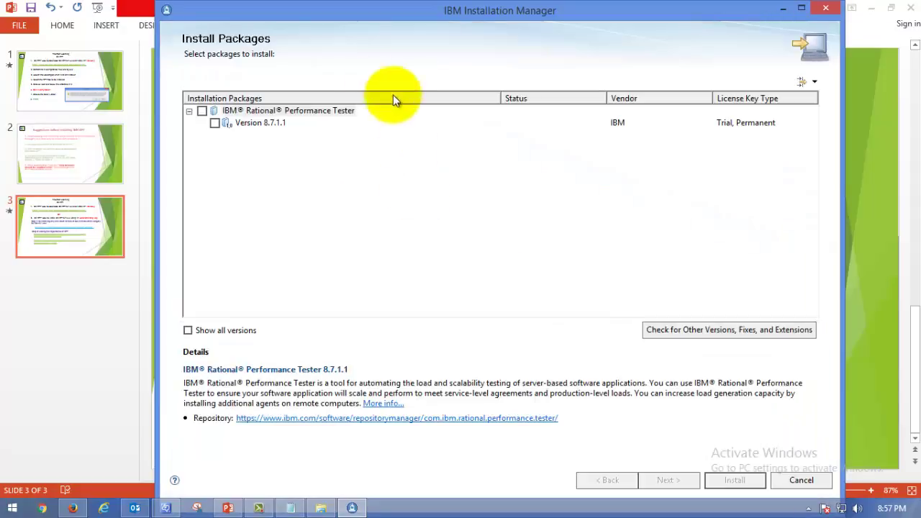
left_click(202, 112)
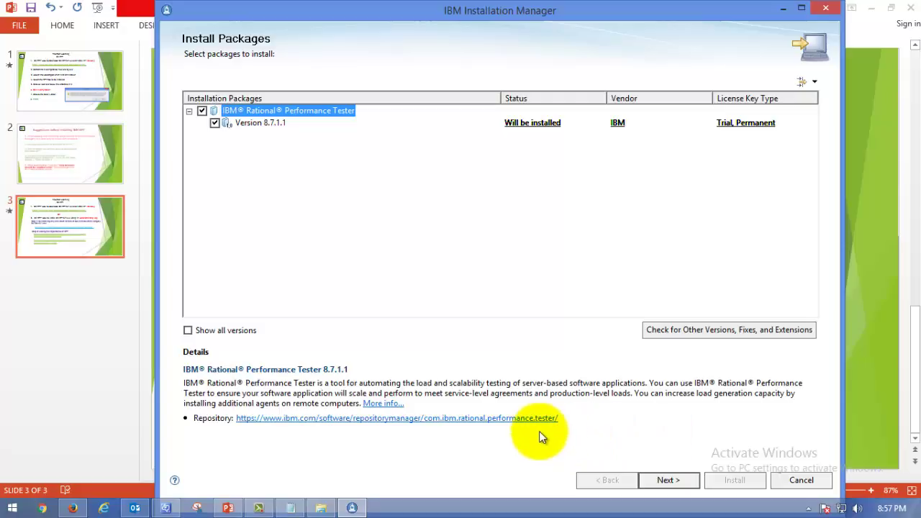
left_click(667, 480)
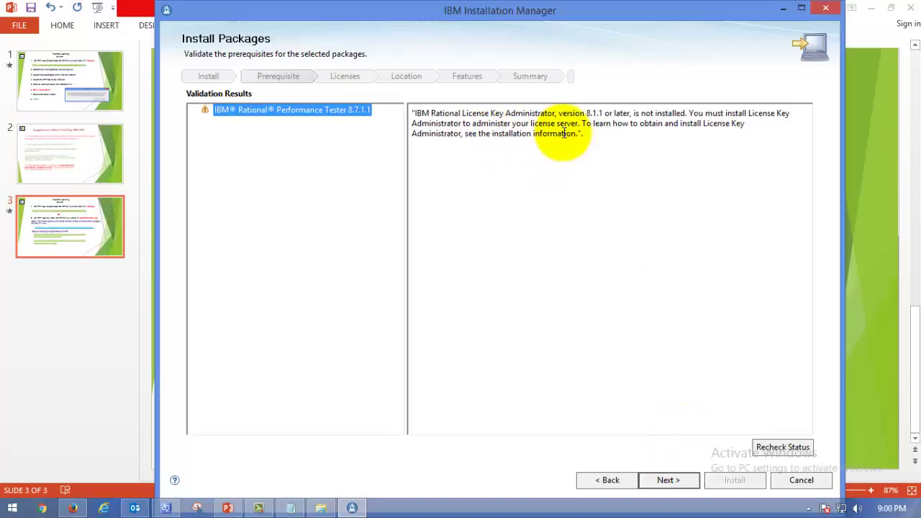
Step: Move past the missing License Key Administrator warning and accept the license agreement terms
left_click_drag(583, 134, 416, 112)
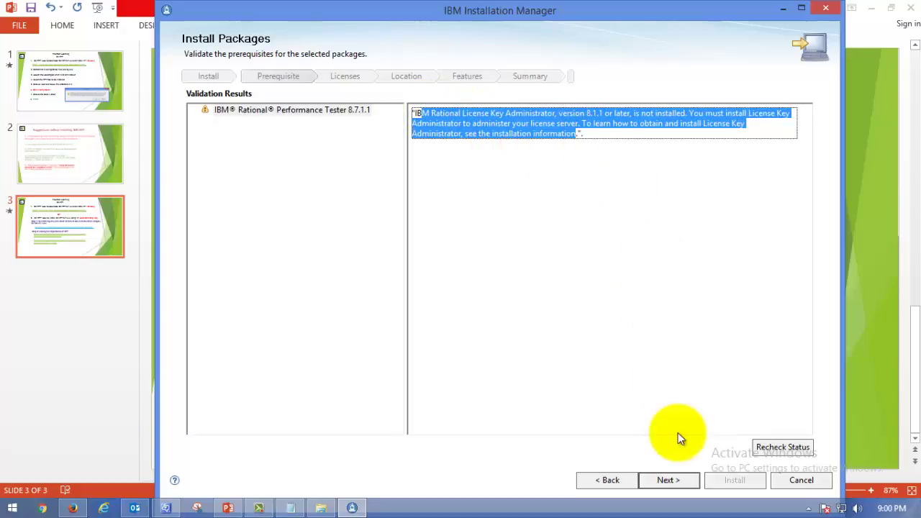
left_click(590, 119)
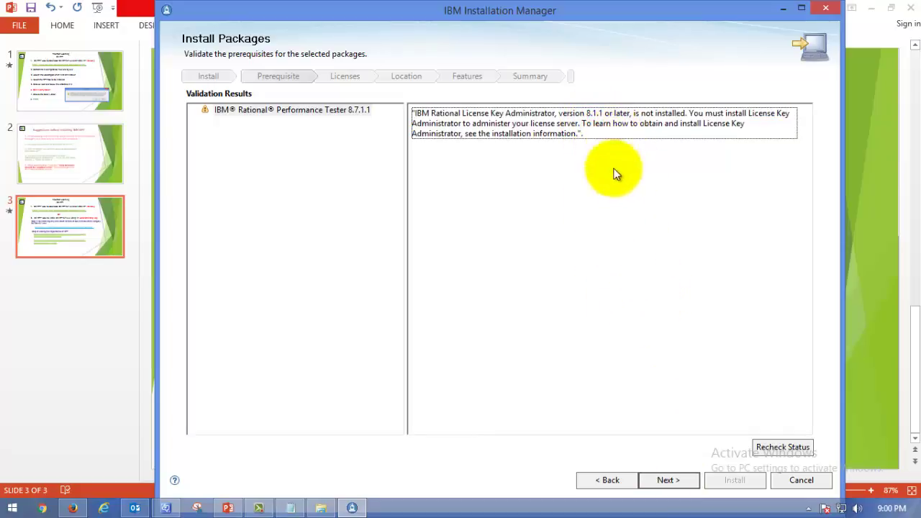
left_click(666, 480)
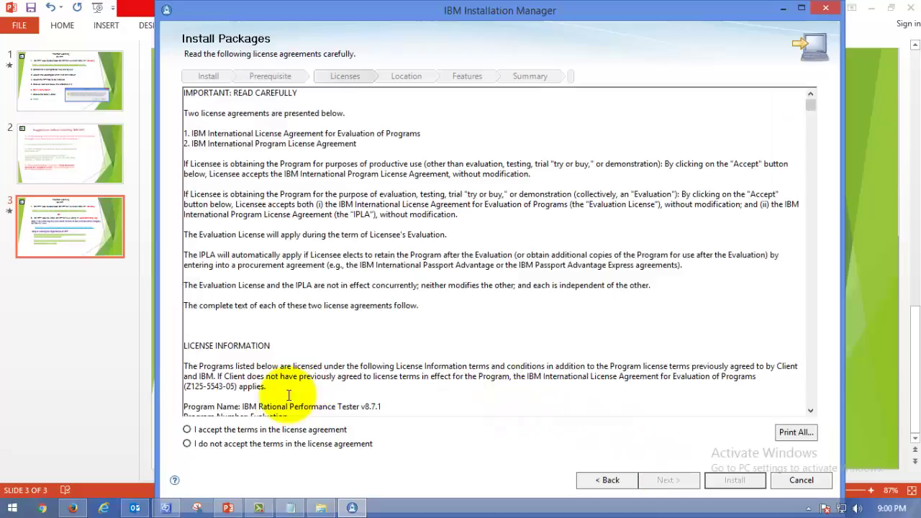
left_click(288, 429)
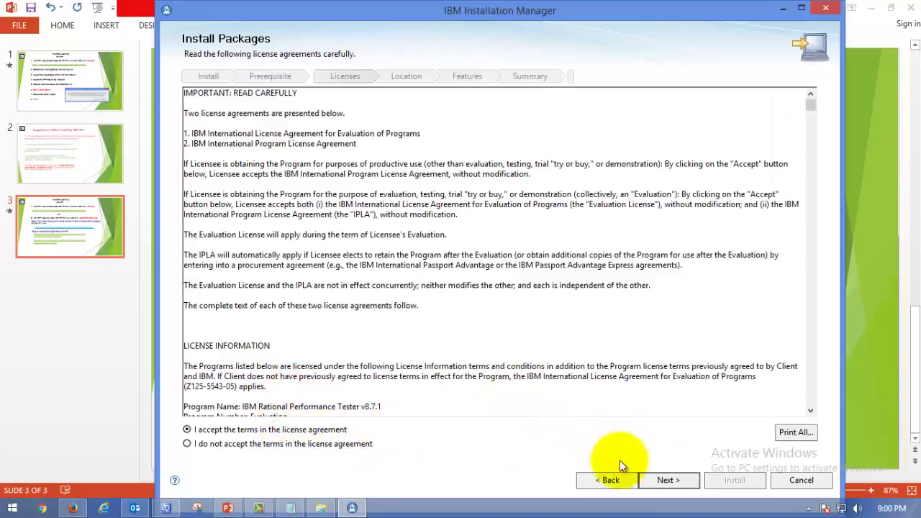
left_click(670, 479)
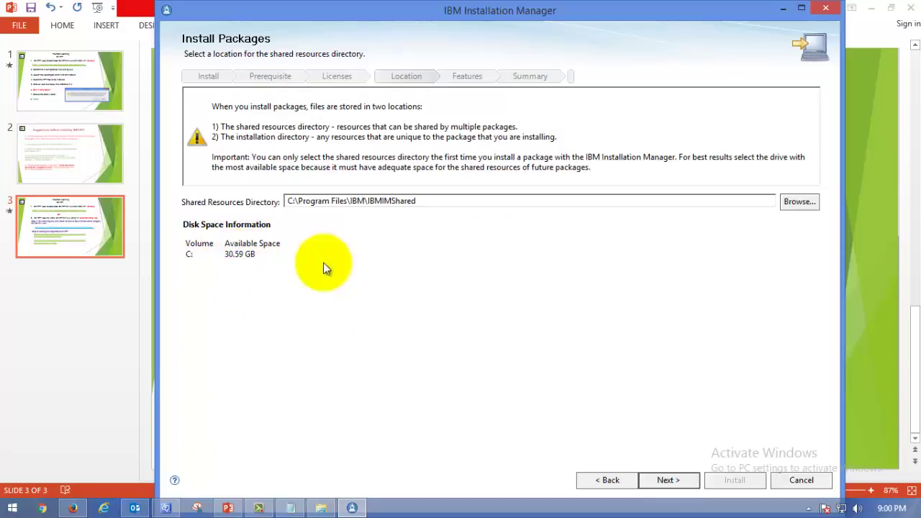
Step: Keep the package group 64-bit in C:\Program Files\IBM\SDP and skip extending Eclipse
left_click(667, 480)
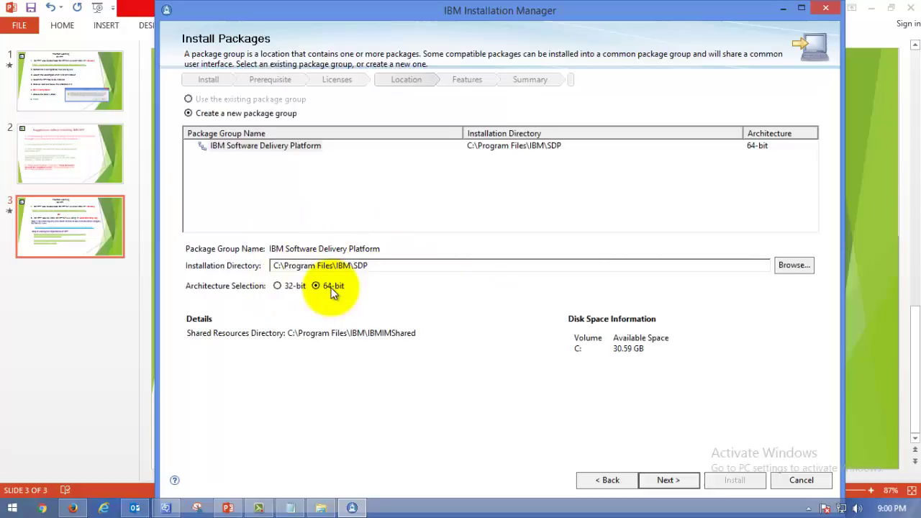
left_click(300, 286)
left_click(339, 287)
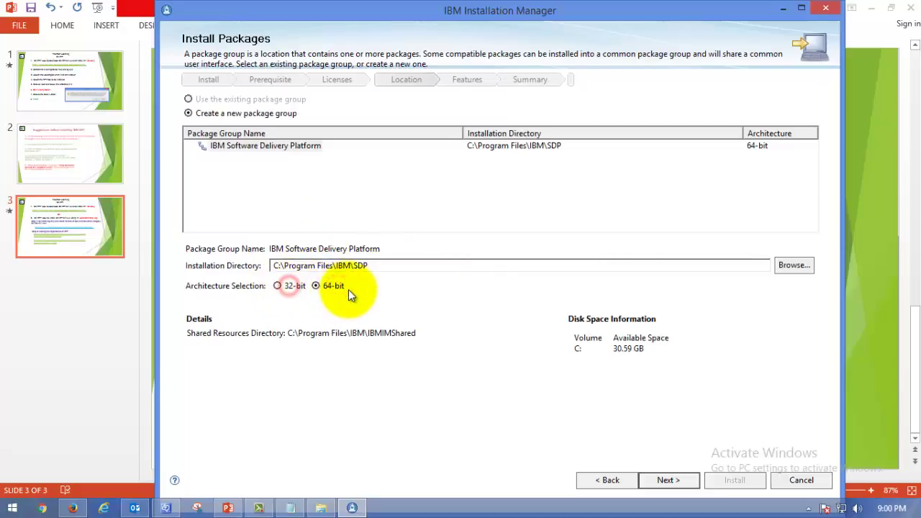
left_click(291, 287)
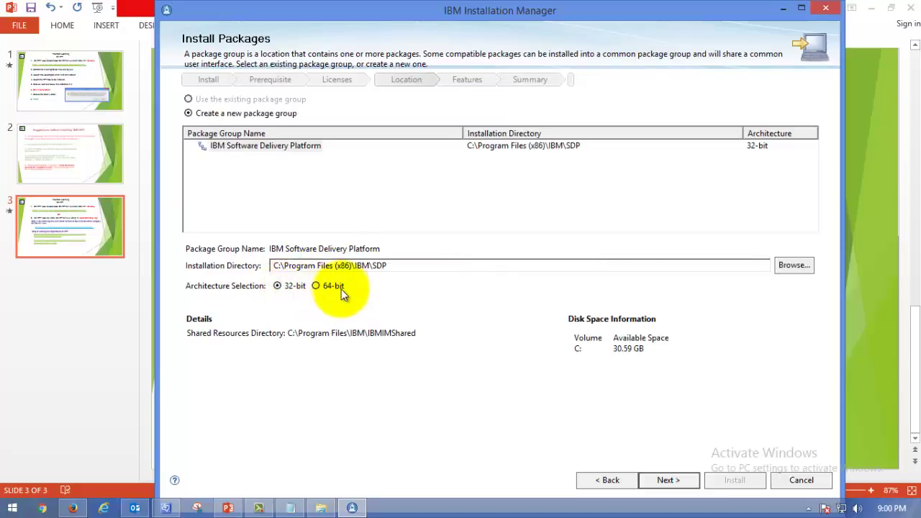
left_click(326, 283)
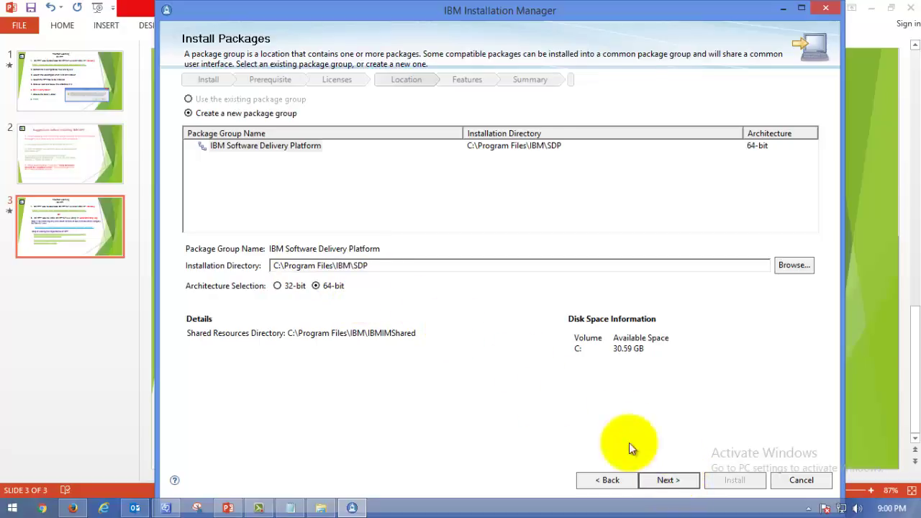
left_click(673, 480)
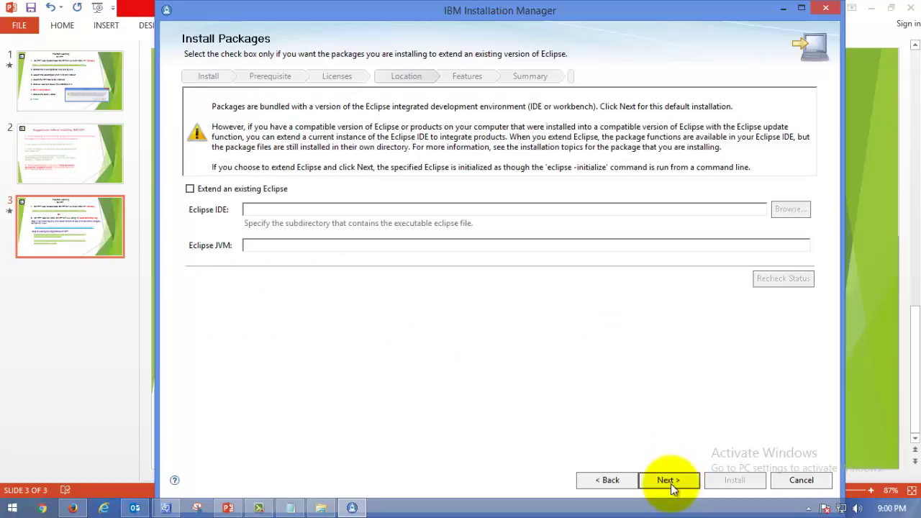
left_click(671, 482)
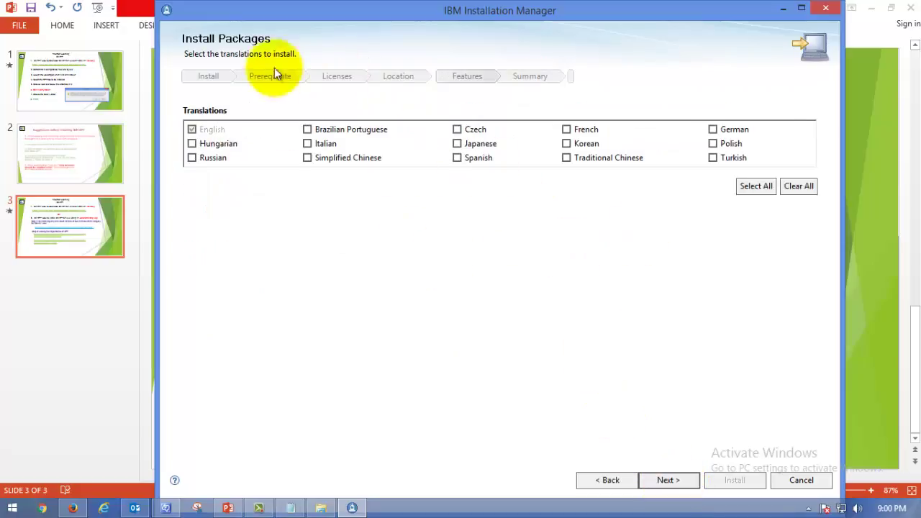
Step: Advance past English-only translations, features and common licensing settings to the Summary page
left_click(668, 480)
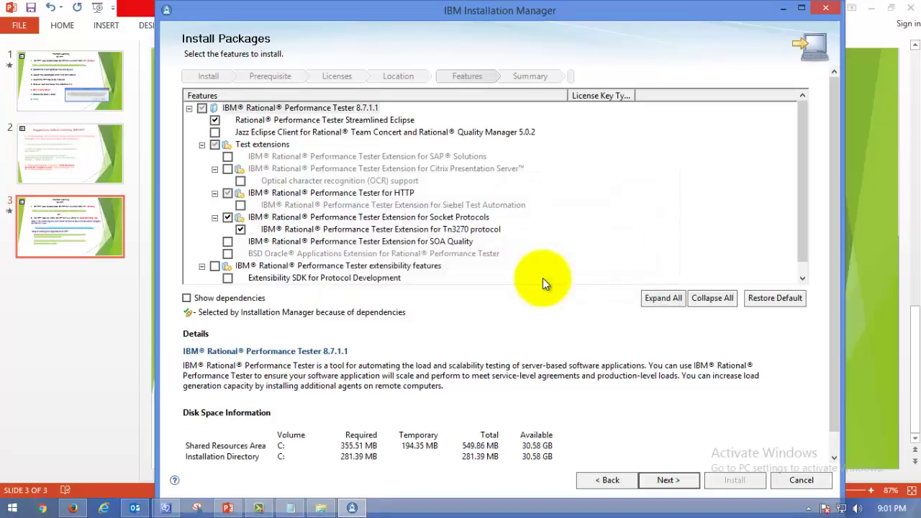
left_click(676, 478)
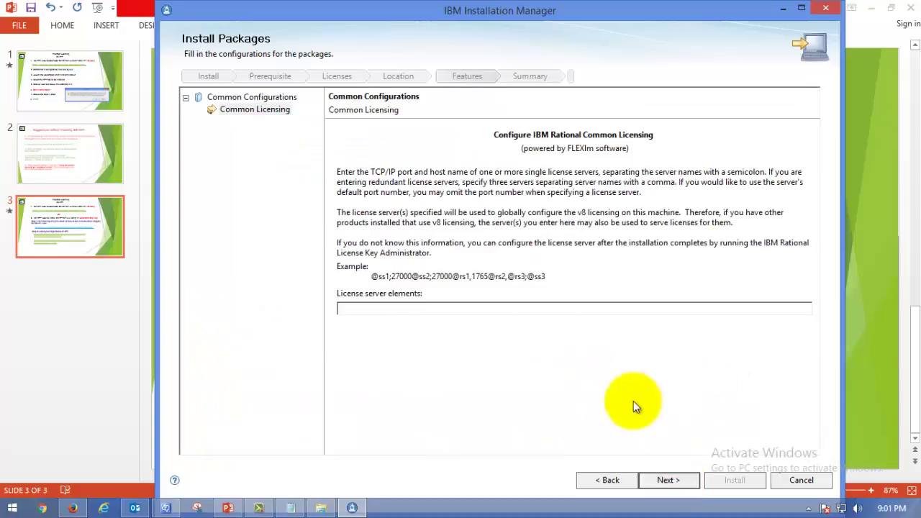
left_click(675, 480)
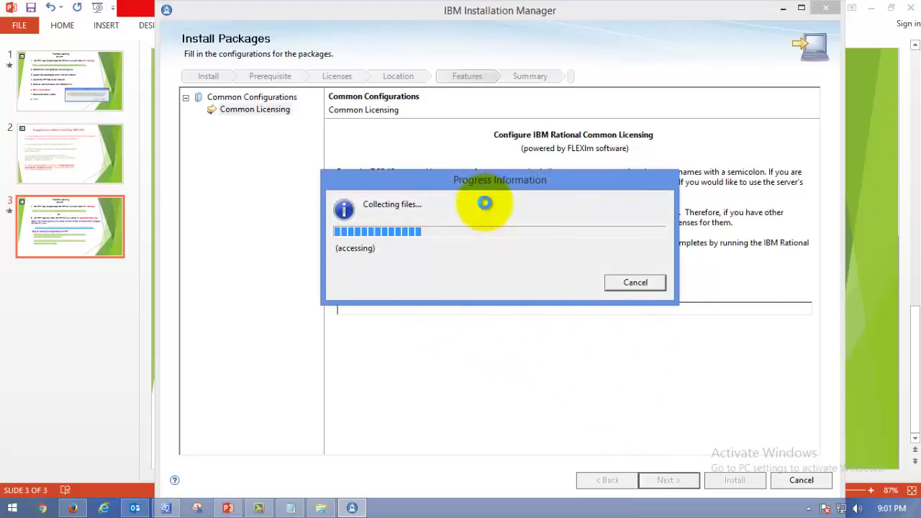
left_click_drag(392, 191, 422, 144)
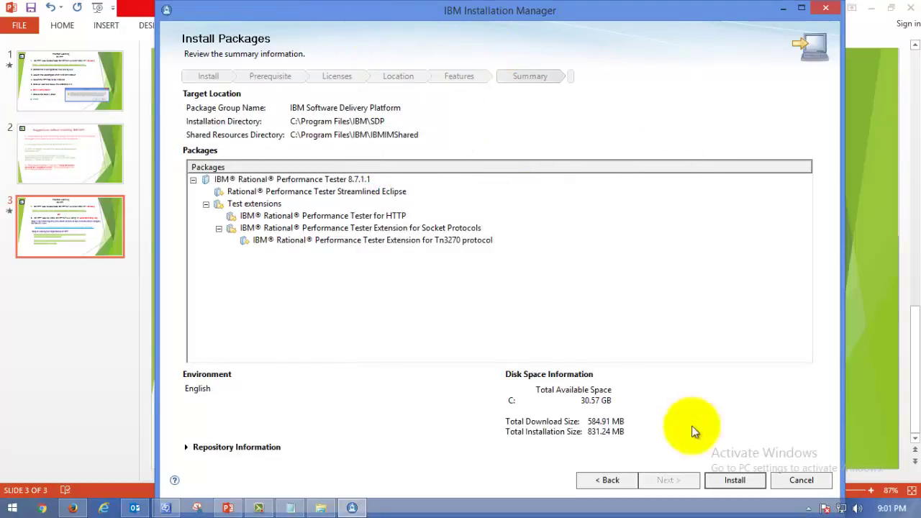
Step: Launch the Rational Performance Tester installation from the Summary page and watch the download start
left_click(735, 484)
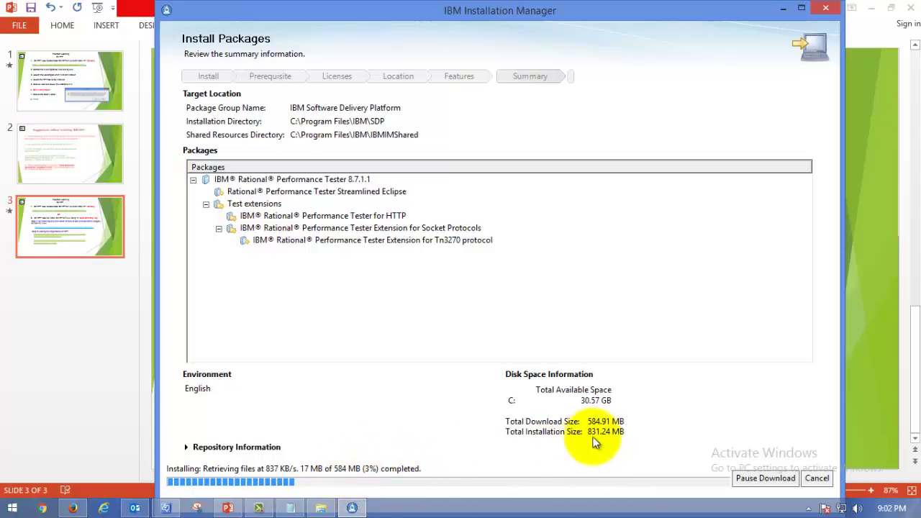
left_click_drag(586, 433, 637, 434)
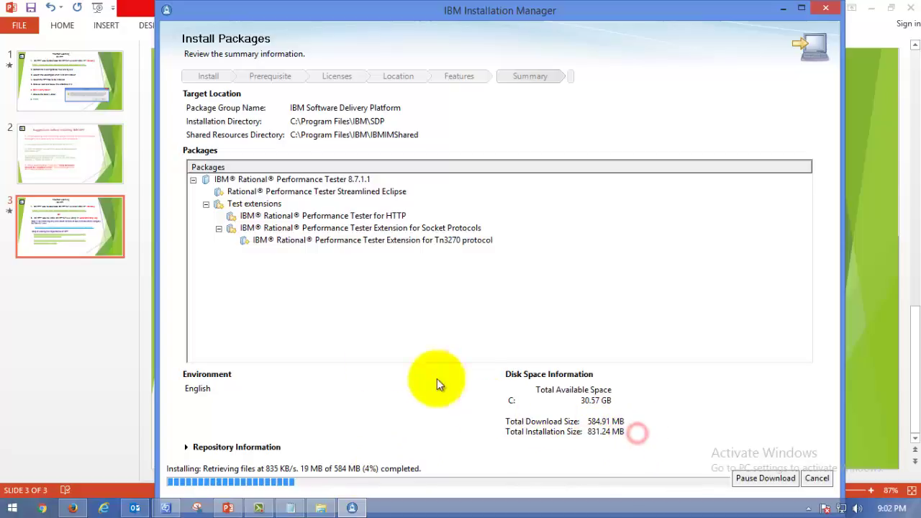
Step: Review the manual installation slide's steps and Warning dialog picture in PowerPoint
left_click(73, 97)
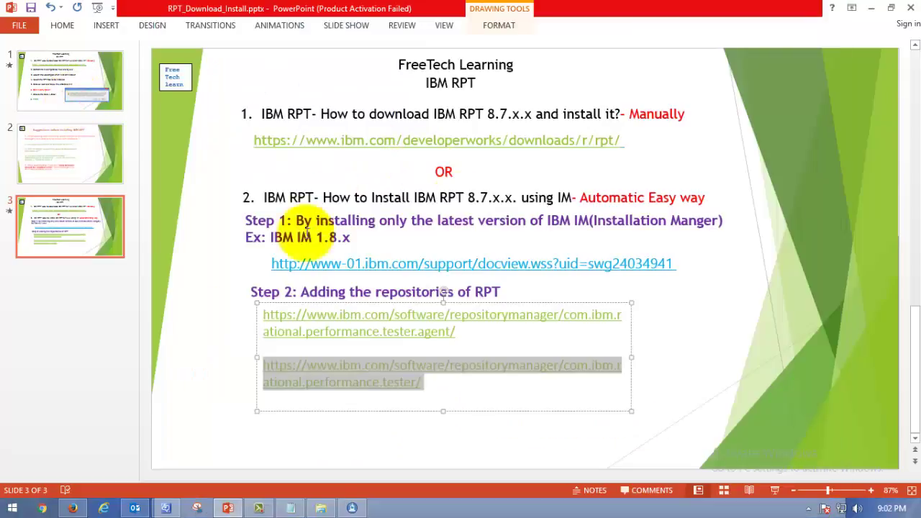
left_click(80, 152)
left_click(83, 93)
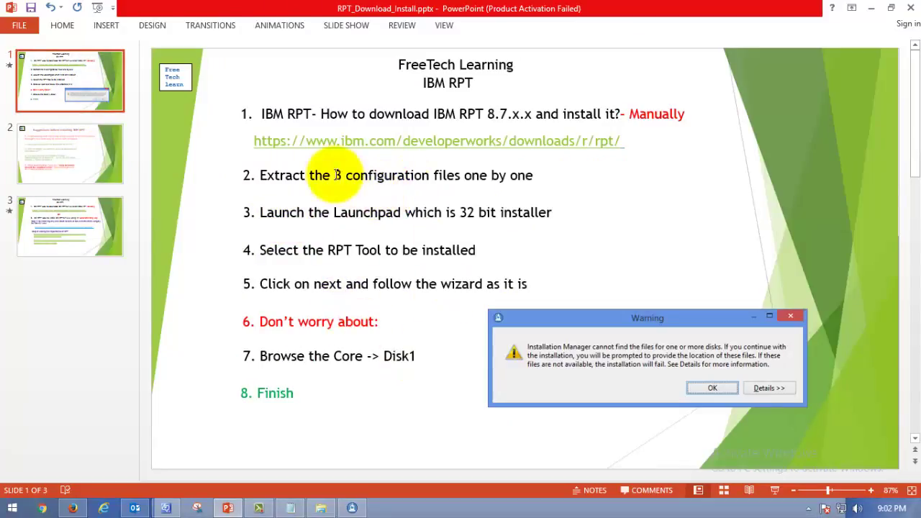
left_click(648, 115)
left_click(439, 200)
left_click(415, 141)
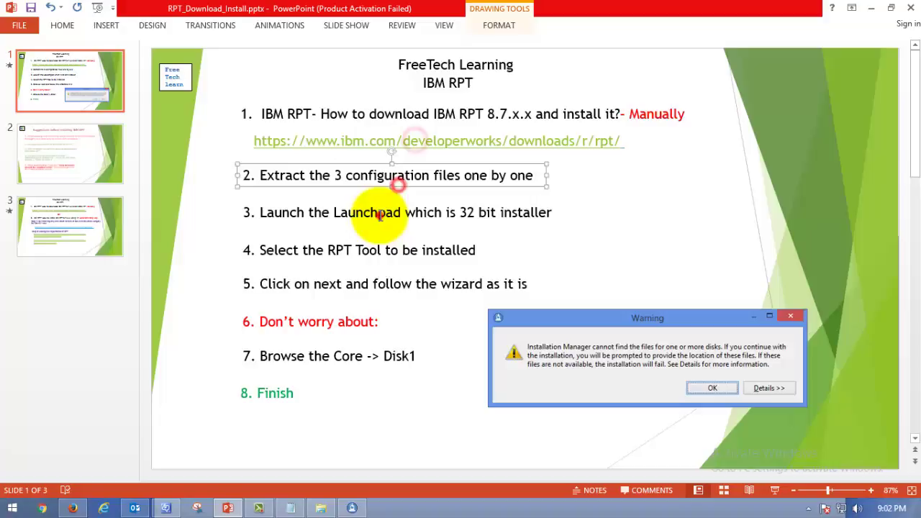
left_click(366, 282)
left_click(334, 357)
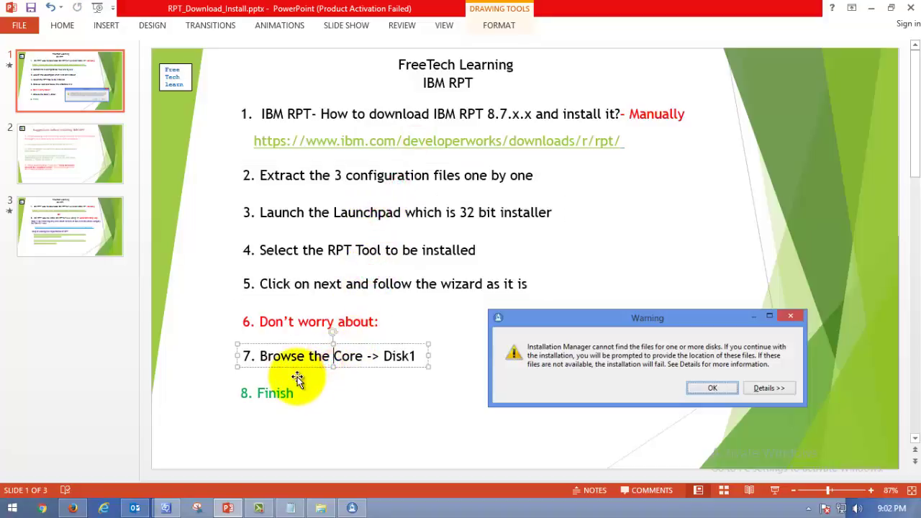
left_click(590, 344)
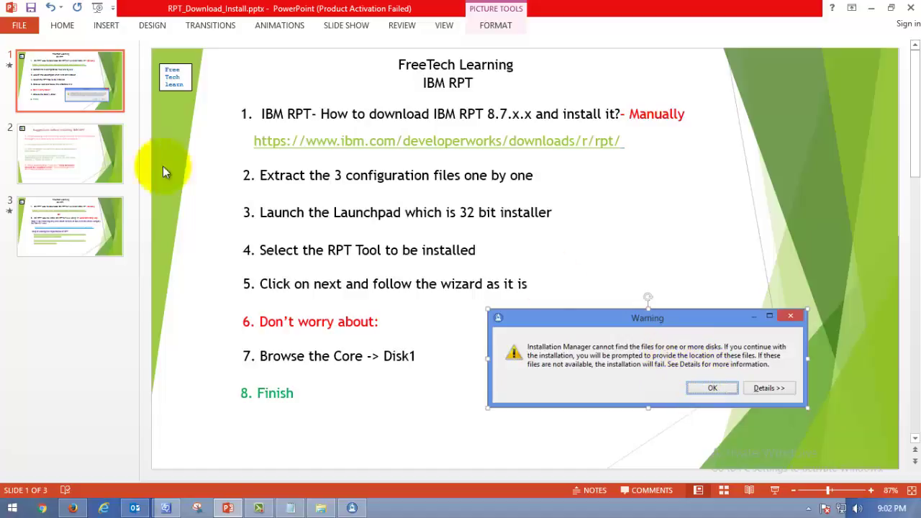
Step: Go over the Installation Manager steps slide, its Step 1 text and support link box
left_click(46, 153)
left_click(77, 206)
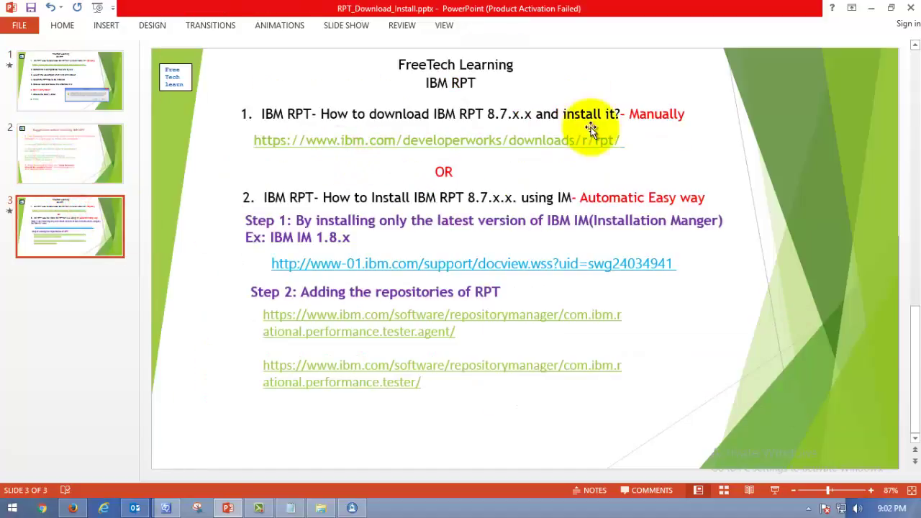
left_click(597, 191)
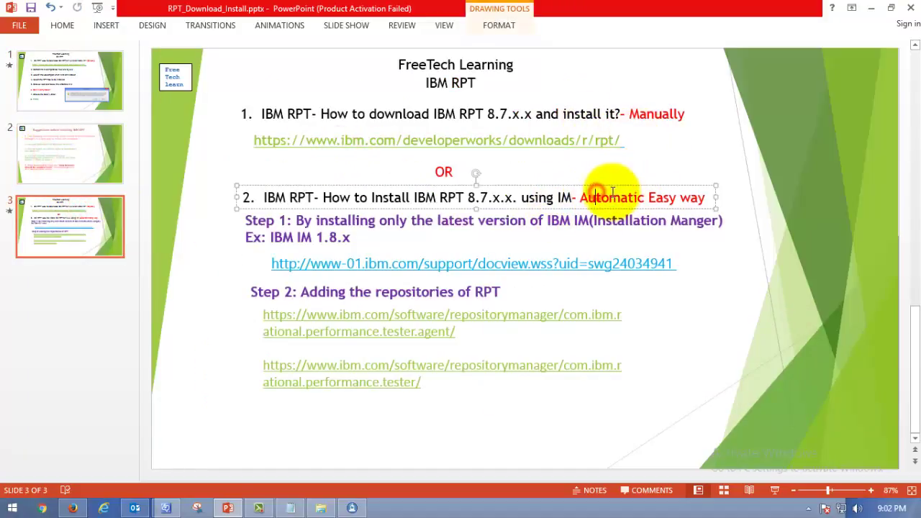
left_click(356, 237)
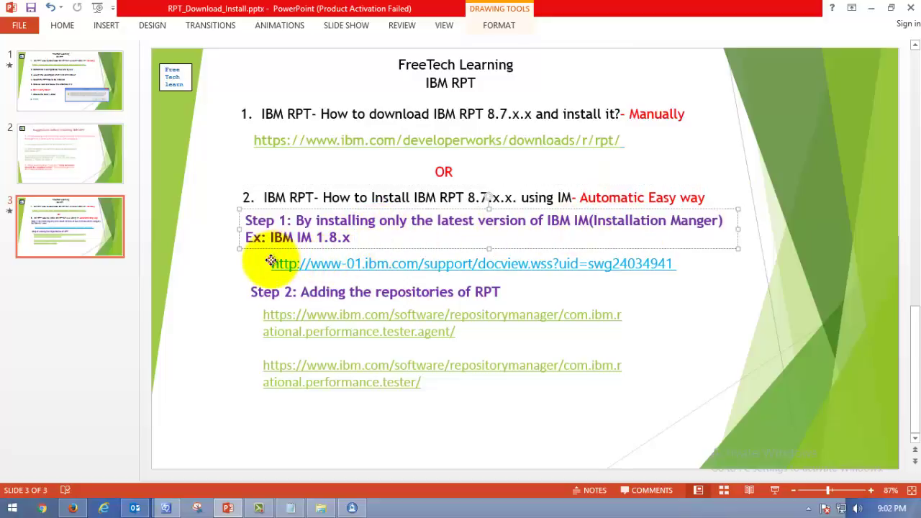
left_click_drag(271, 260, 282, 257)
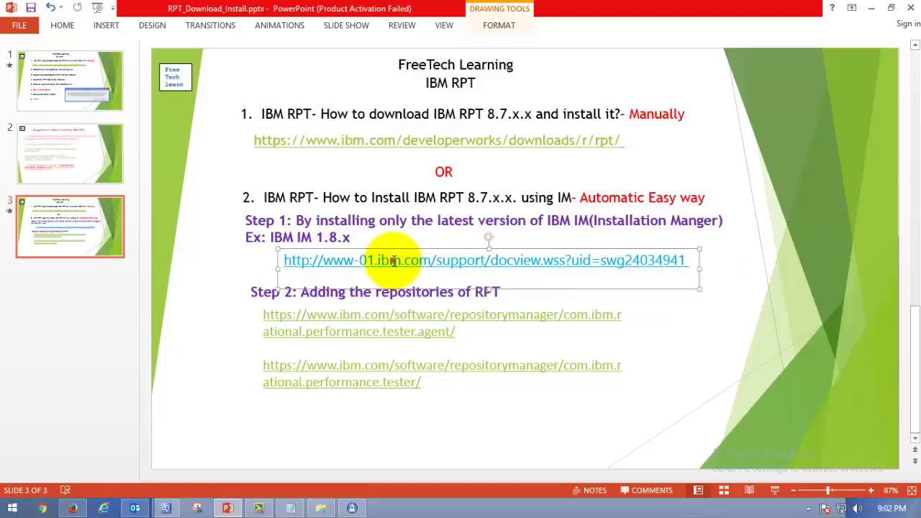
left_click(688, 261)
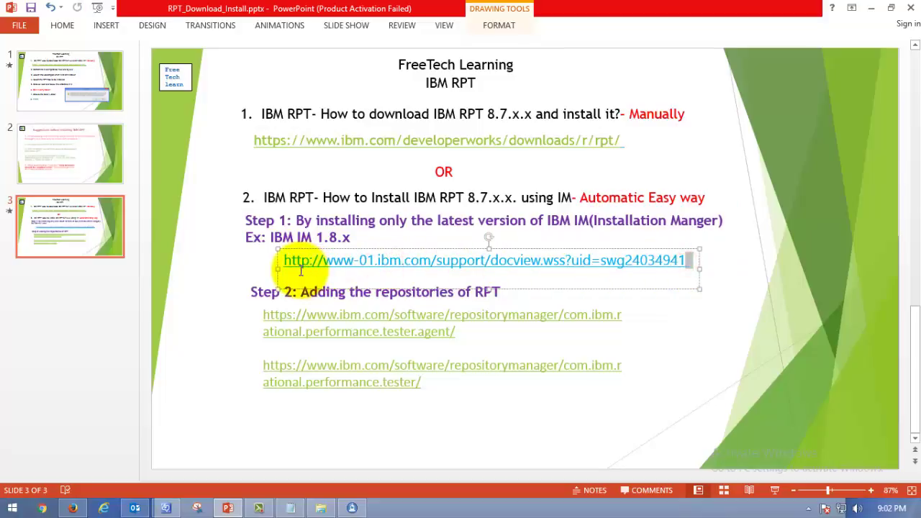
left_click(365, 316)
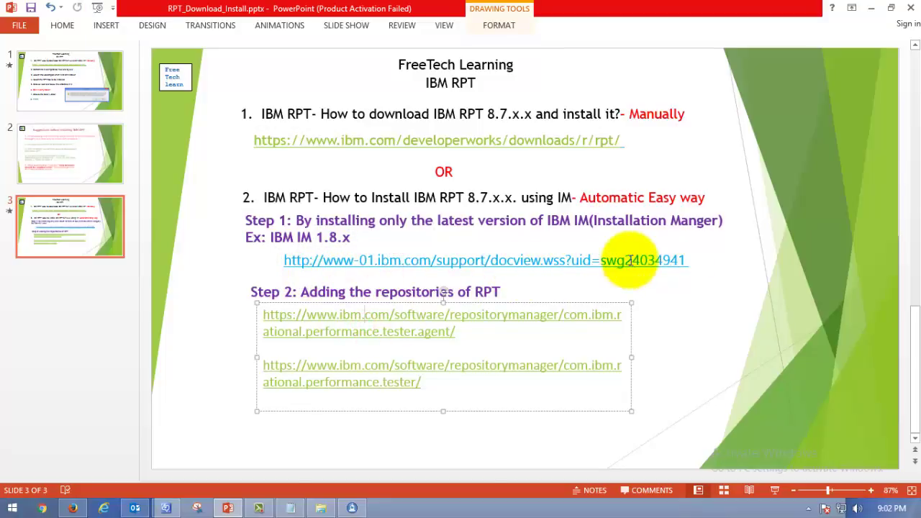
left_click_drag(695, 259, 690, 260)
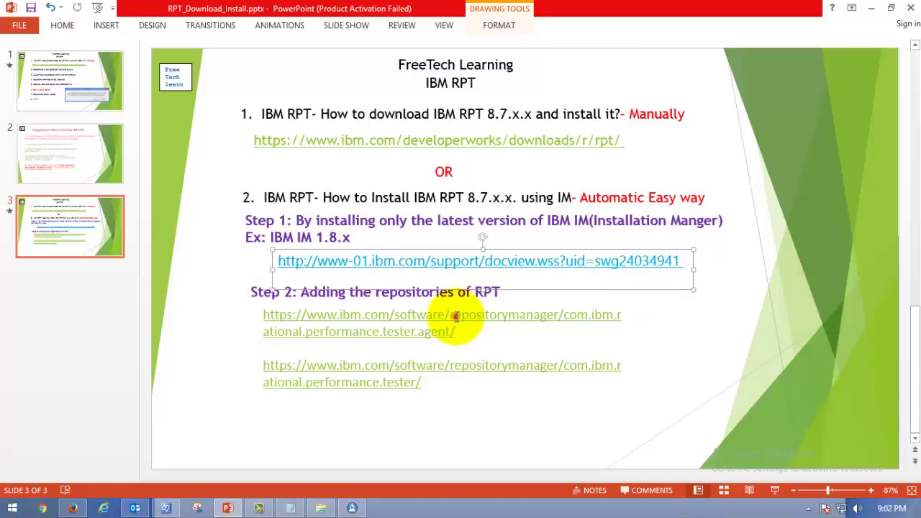
Step: Highlight the agent and performance tester repository URLs, then return to the installer
left_click(455, 317)
left_click(422, 384)
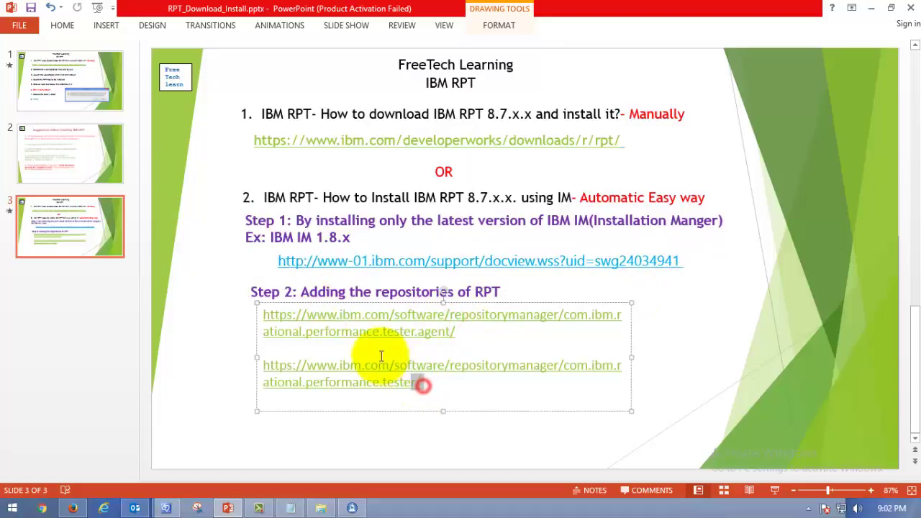
left_click_drag(382, 356, 299, 315)
left_click(552, 349)
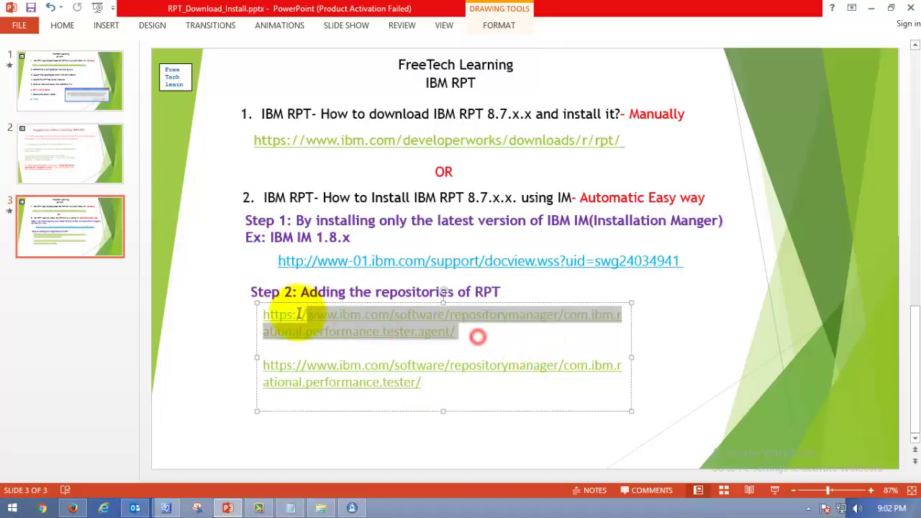
left_click(491, 335)
left_click_drag(431, 385, 267, 368)
left_click(475, 384)
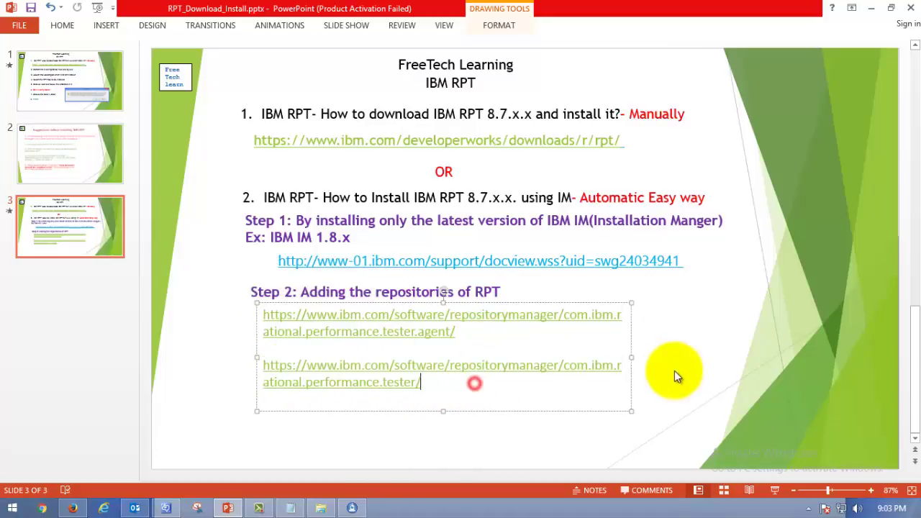
left_click(682, 370)
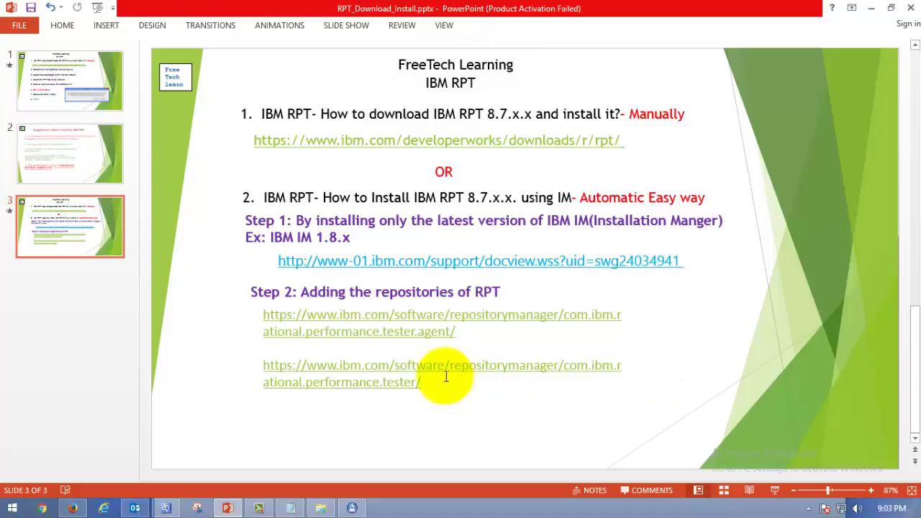
left_click_drag(457, 335, 266, 320)
left_click(406, 417)
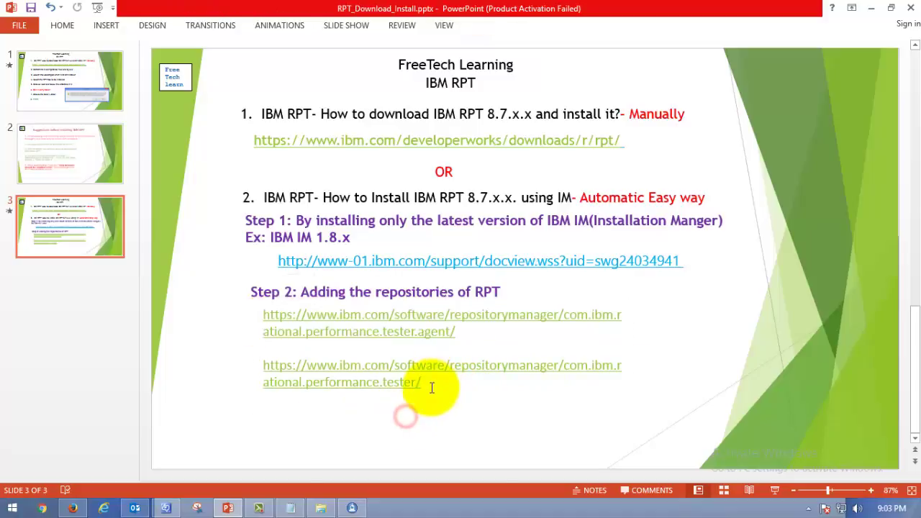
left_click_drag(432, 388, 310, 368)
left_click(432, 388)
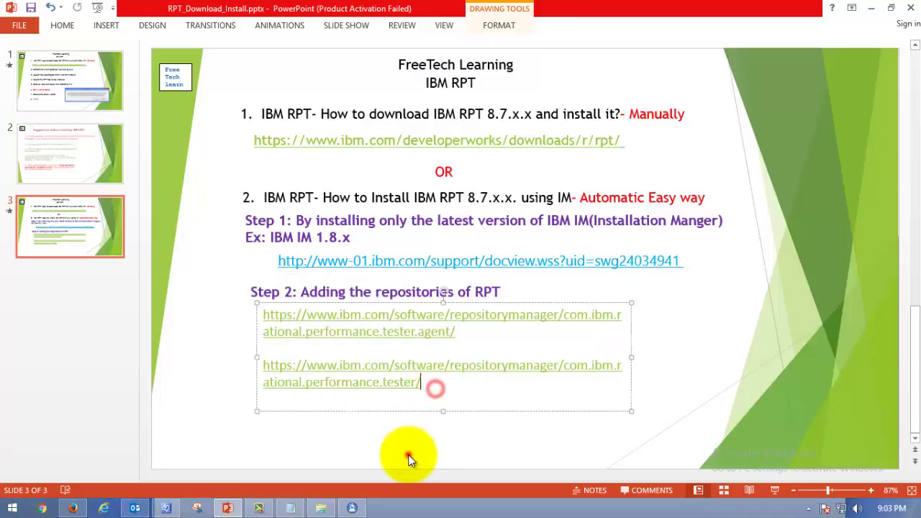
left_click(355, 508)
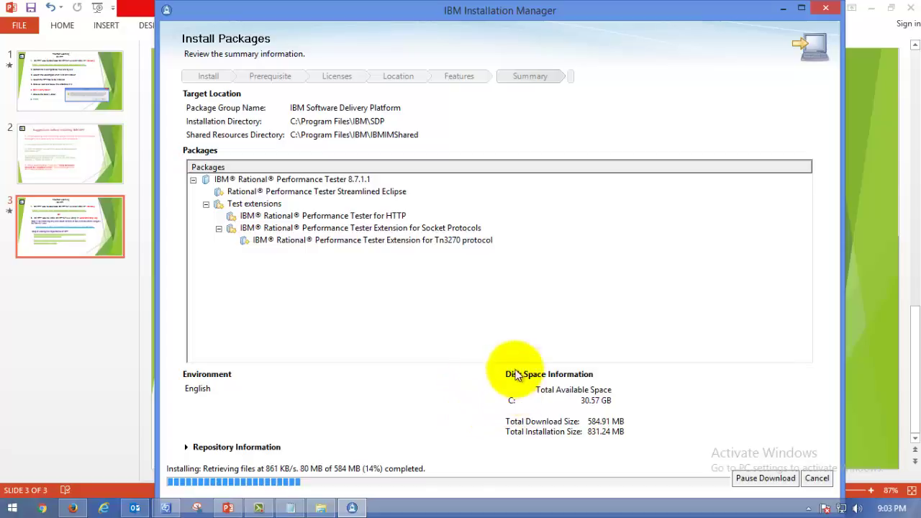
Step: In Downloads, click through the three RPT zip archives, then minimize File Explorer
left_click(323, 509)
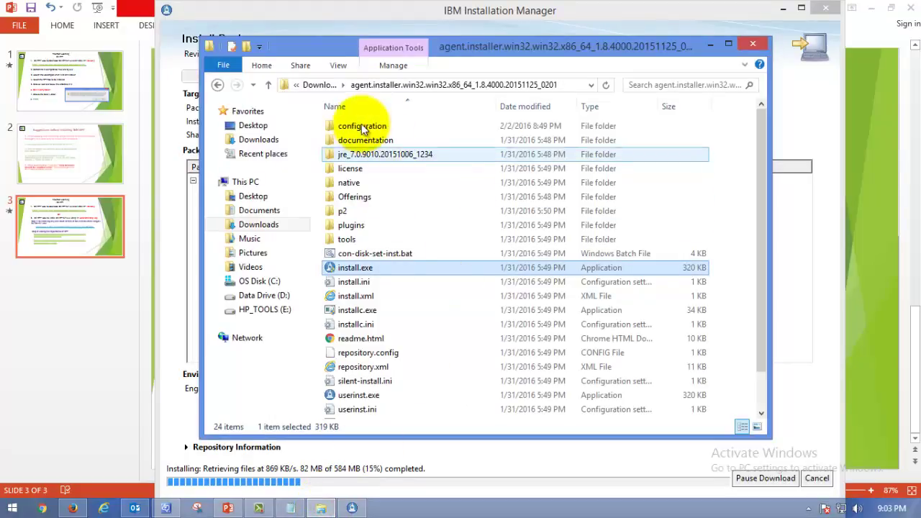
left_click(268, 85)
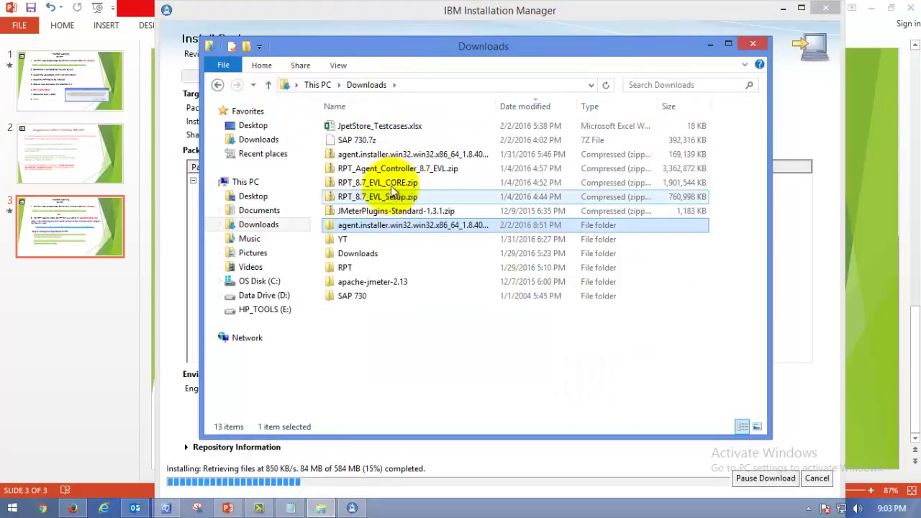
left_click(392, 168)
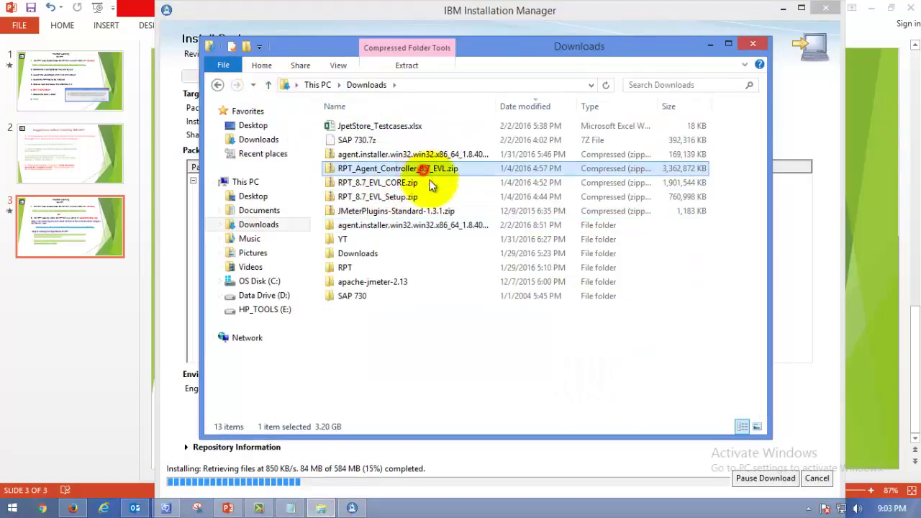
left_click(648, 197)
left_click(652, 183)
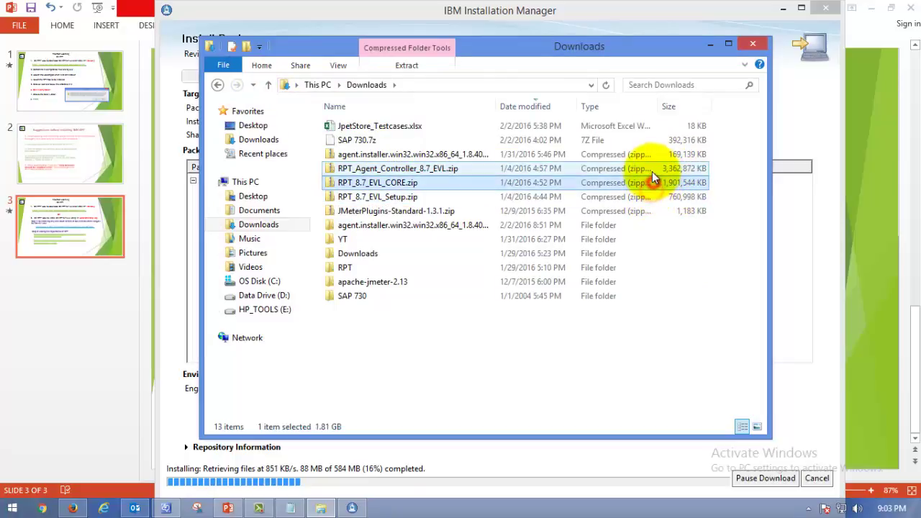
left_click(653, 170)
left_click(653, 185)
left_click(653, 195)
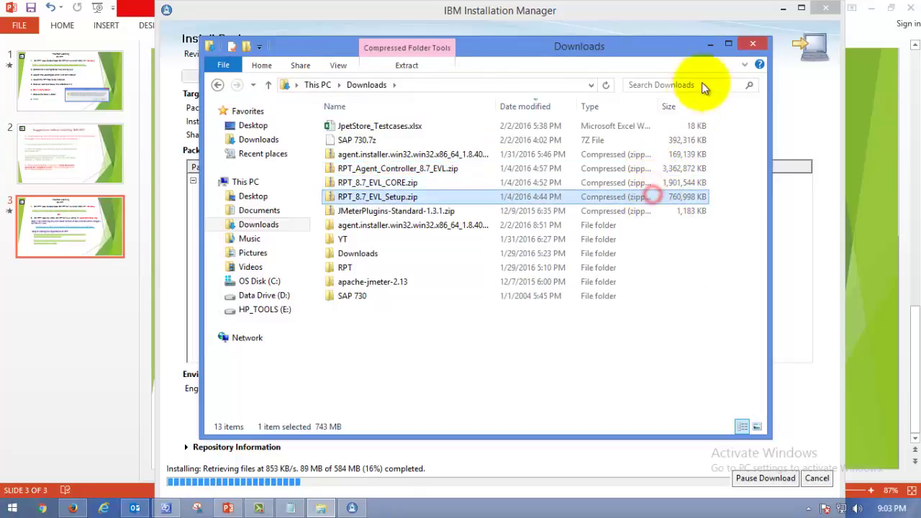
left_click(711, 44)
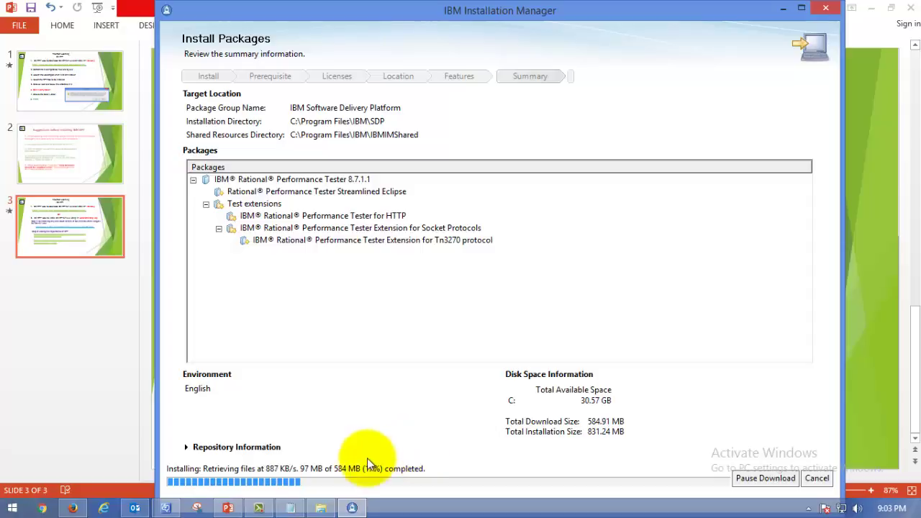
Step: Bring Downloads back, select RPT_8.7_EVL_CORE.zip, and minimize File Explorer again
left_click(321, 508)
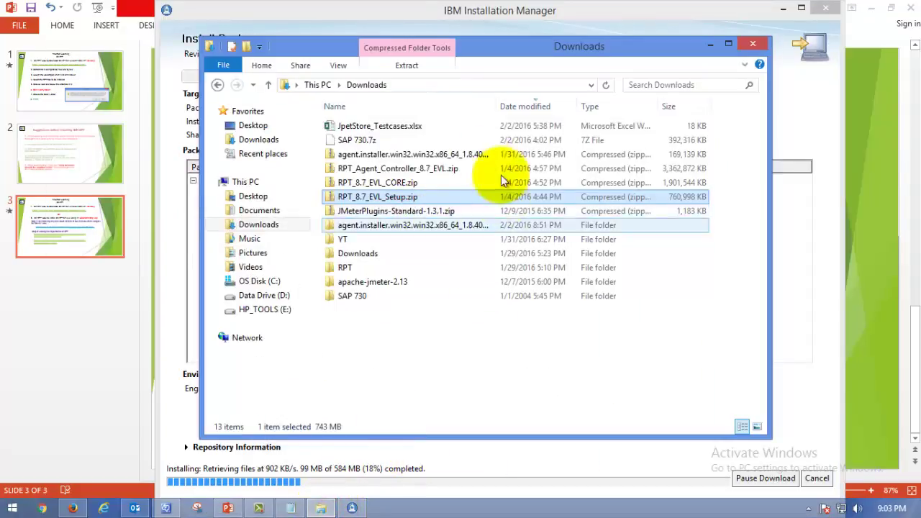
left_click(599, 171)
left_click(606, 196)
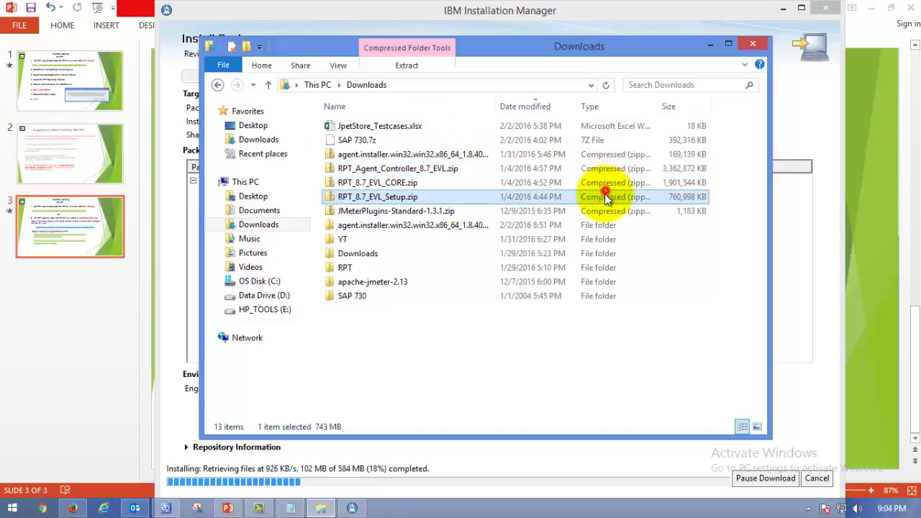
left_click(541, 172)
left_click(520, 182)
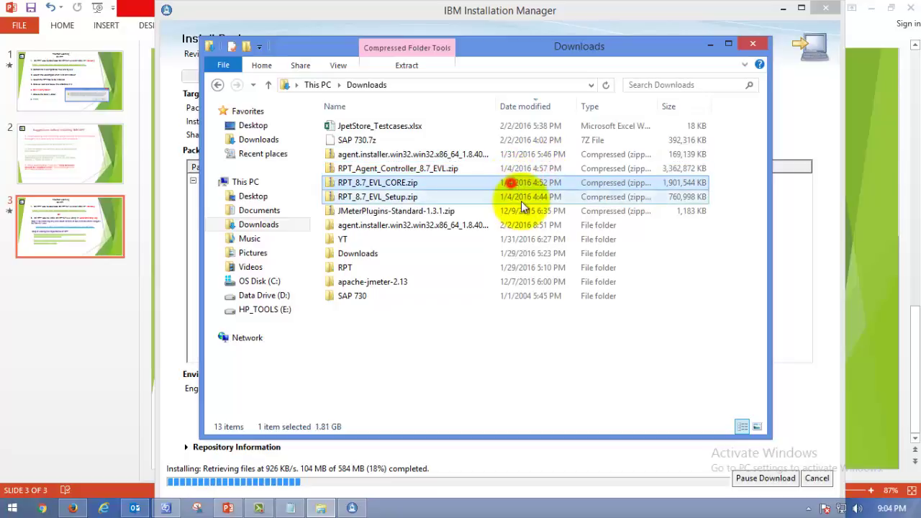
left_click(521, 197)
left_click(543, 180)
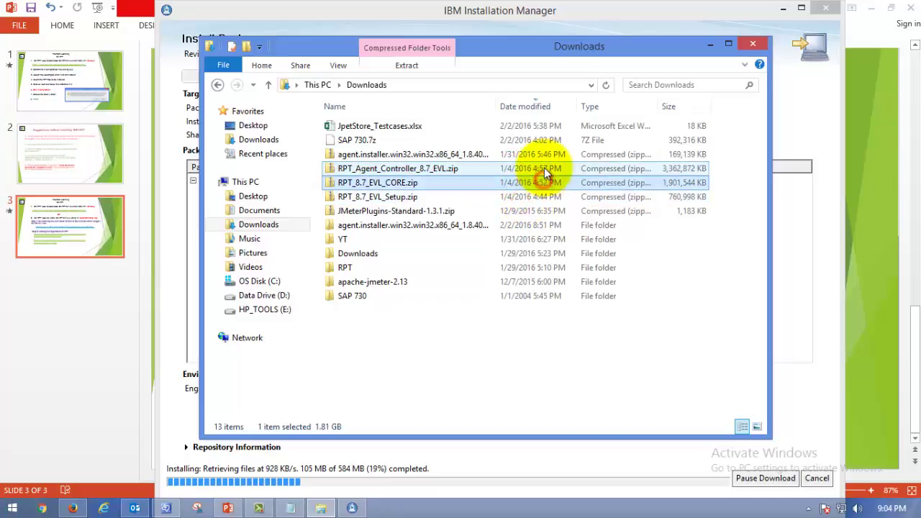
left_click(712, 43)
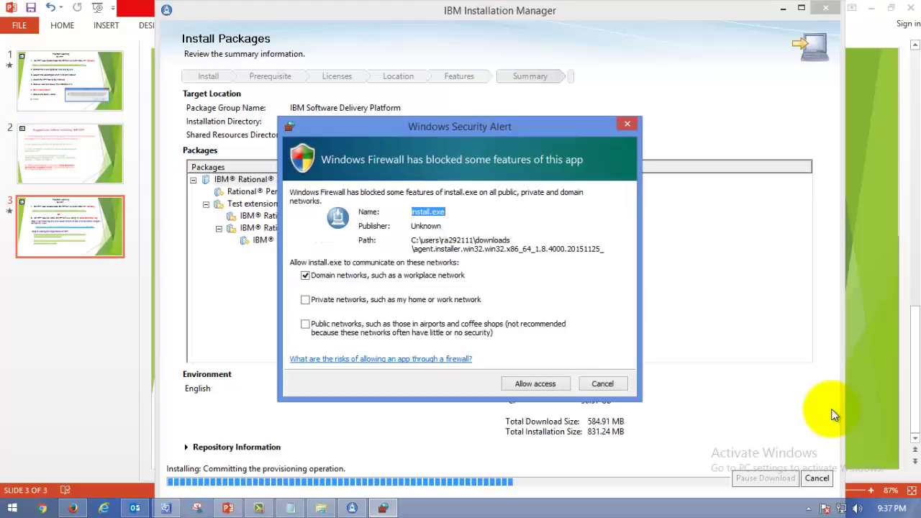
Step: Allow install.exe through Windows Firewall on private and public networks as well
left_click(308, 301)
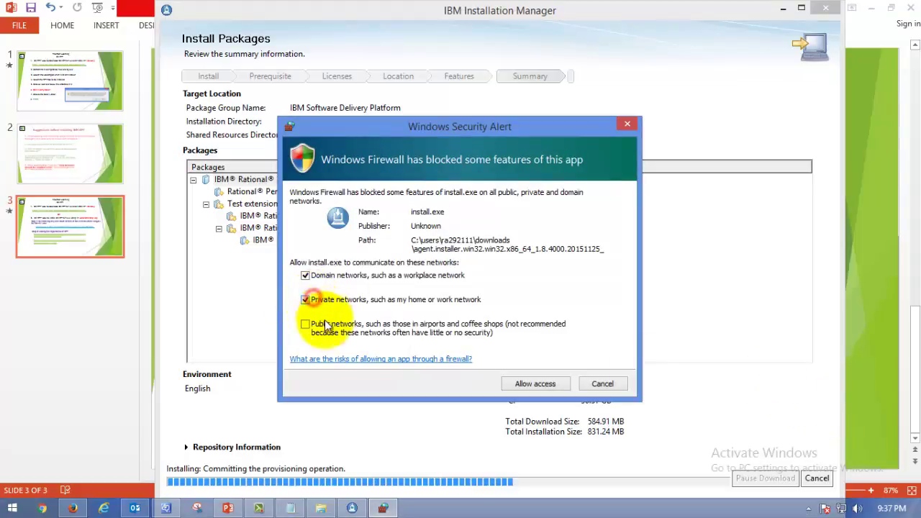
left_click(324, 323)
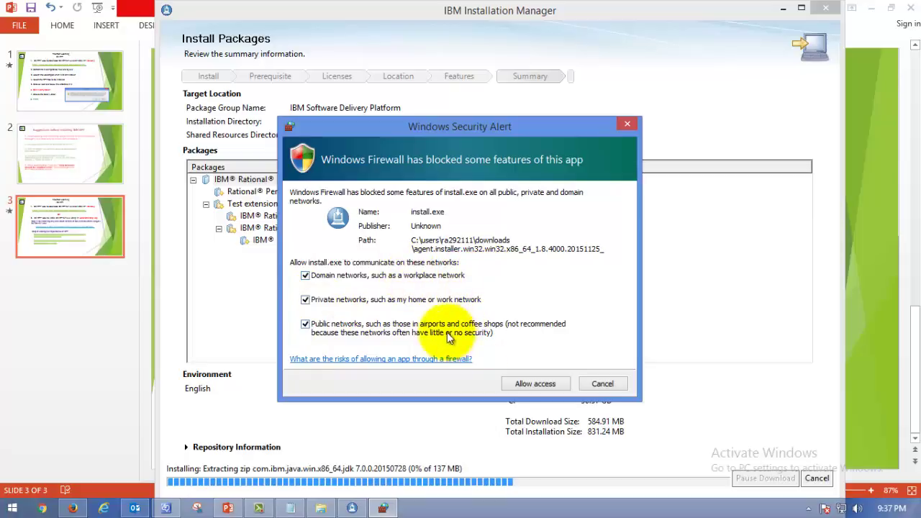
left_click(541, 384)
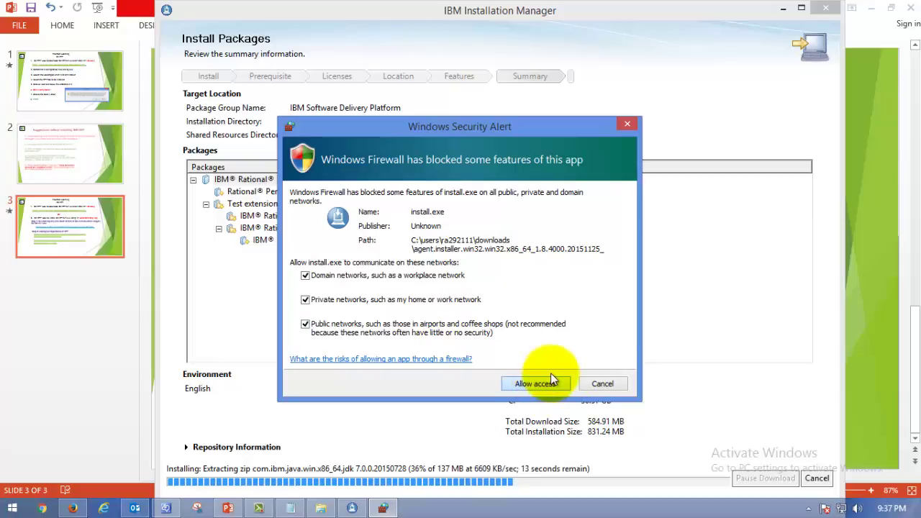
left_click(547, 382)
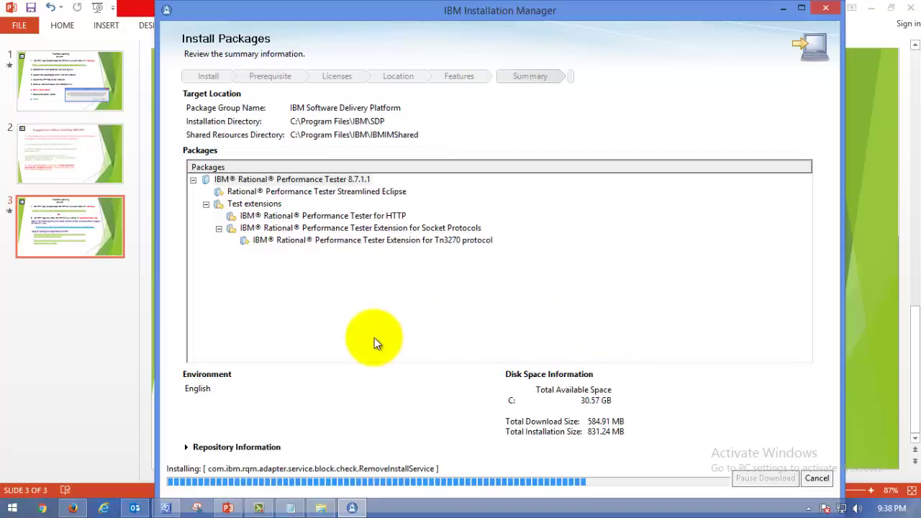
key("alt+Tab")
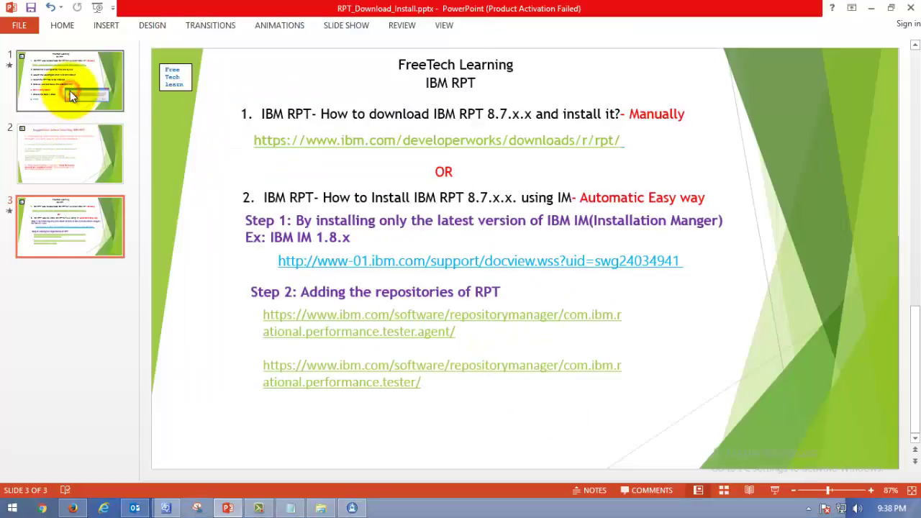
left_click(634, 141)
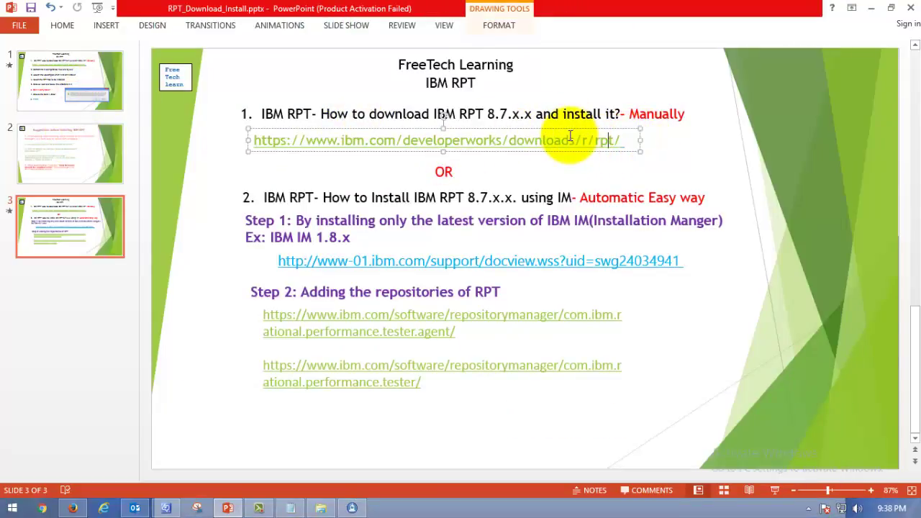
left_click(552, 104)
left_click(519, 140)
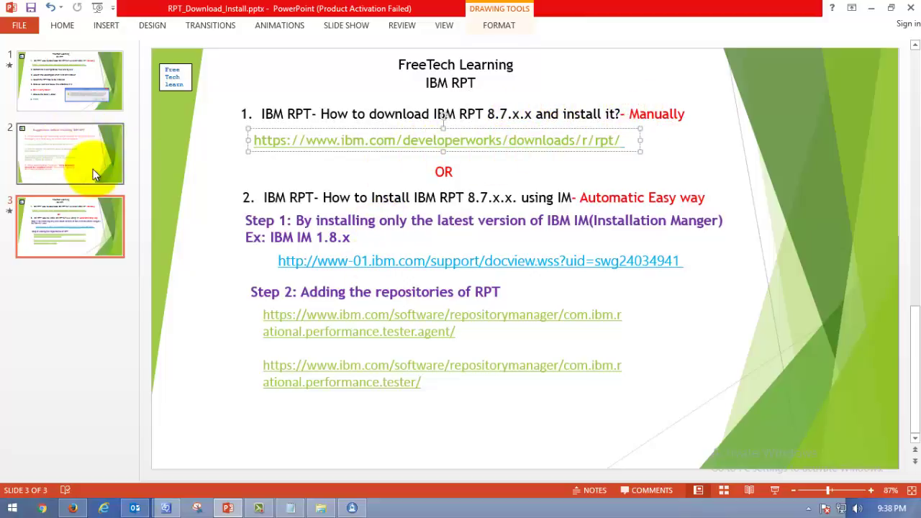
Step: Bring Installation Manager forward and wait for 'The packages are installed' confirmation
left_click(351, 507)
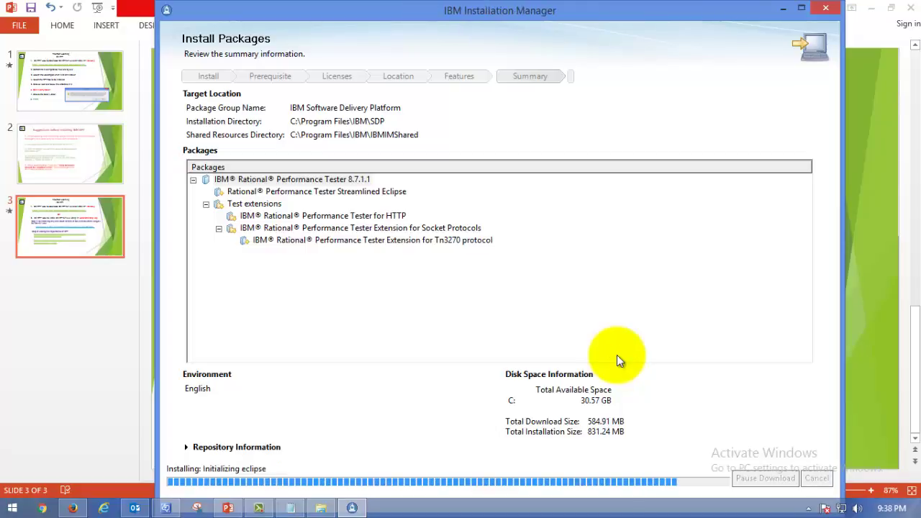
left_click_drag(604, 10, 576, 10)
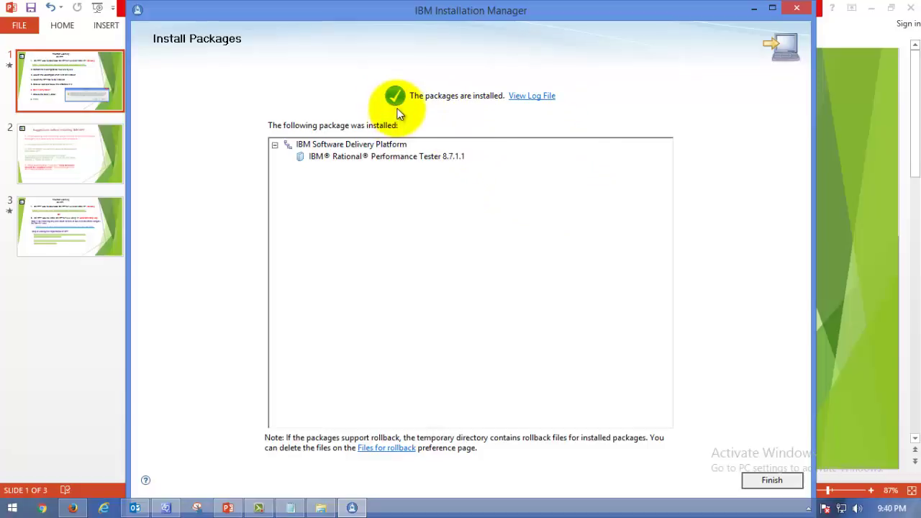
Step: Review the installed Performance Tester 8.7.1.1 entry, then finish the install wizard
left_click(362, 156)
left_click(357, 144)
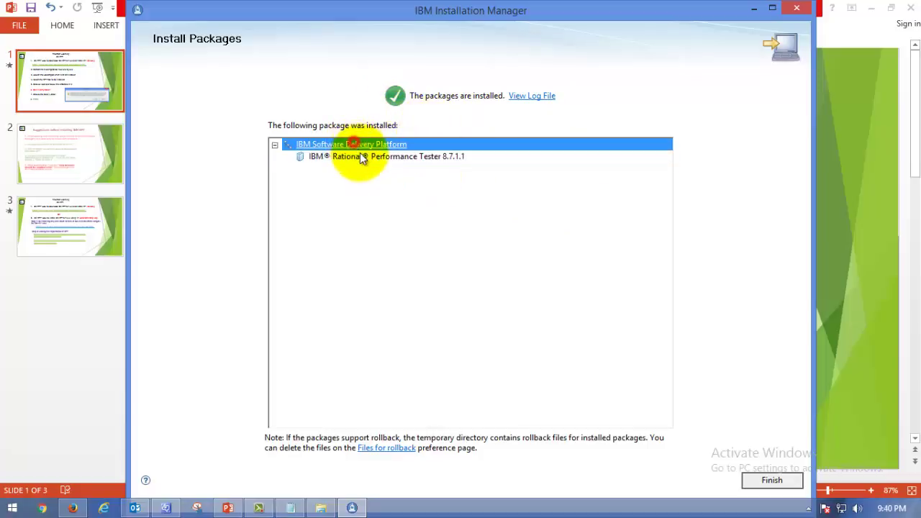
left_click(360, 155)
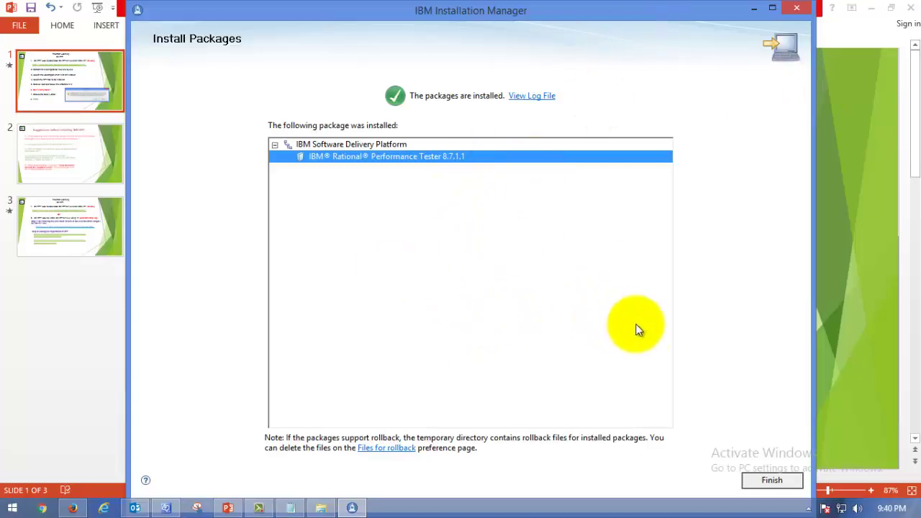
left_click(765, 488)
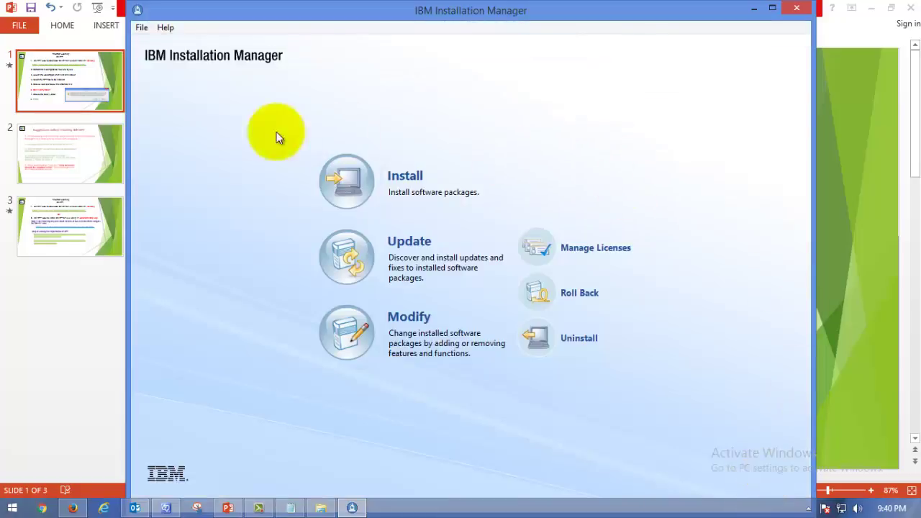
Step: Open File > View Installed Packages and review Performance Tester 8.7.1.1's details
left_click(140, 28)
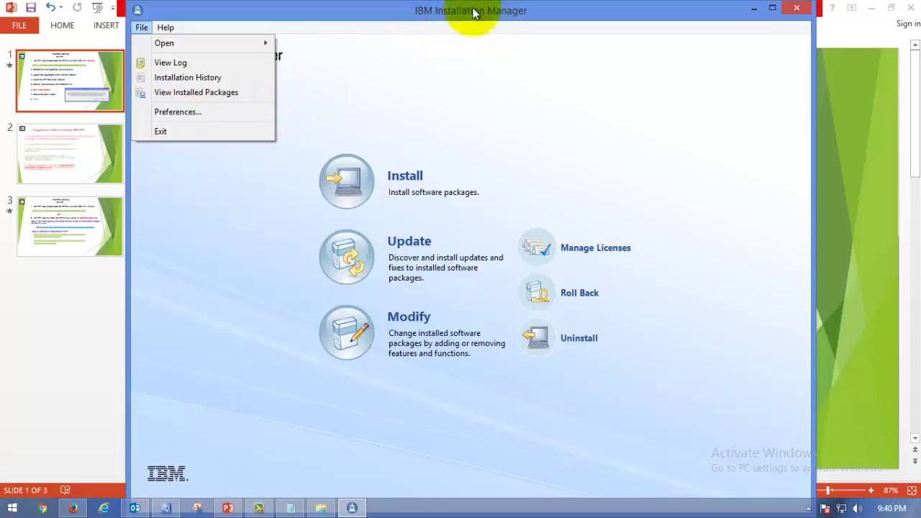
left_click(182, 92)
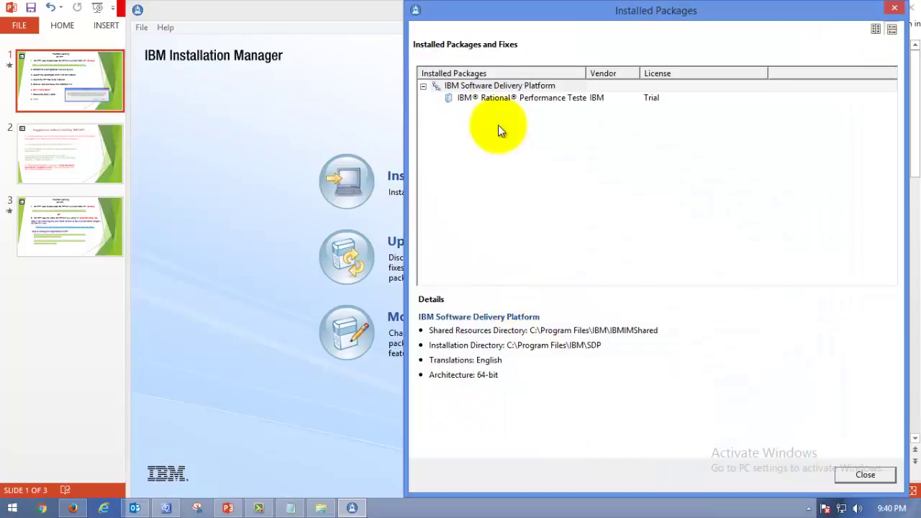
left_click(537, 99)
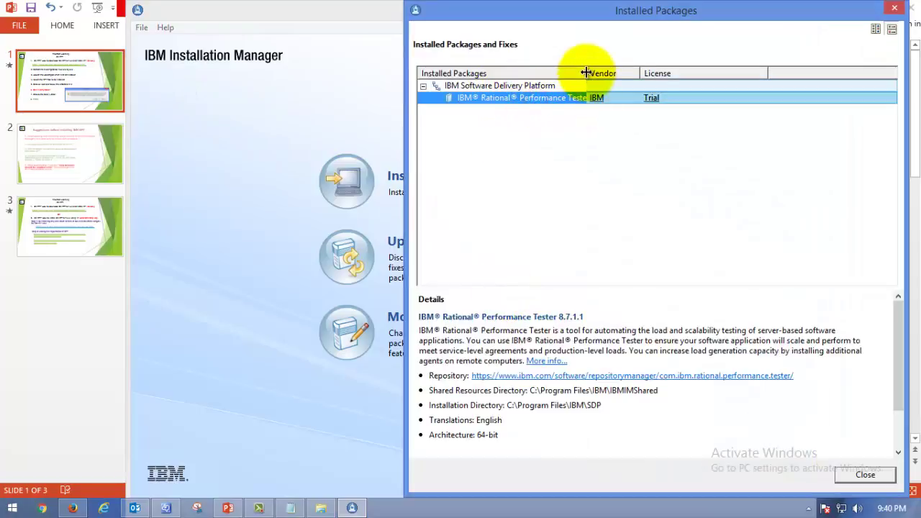
left_click_drag(587, 73, 666, 74)
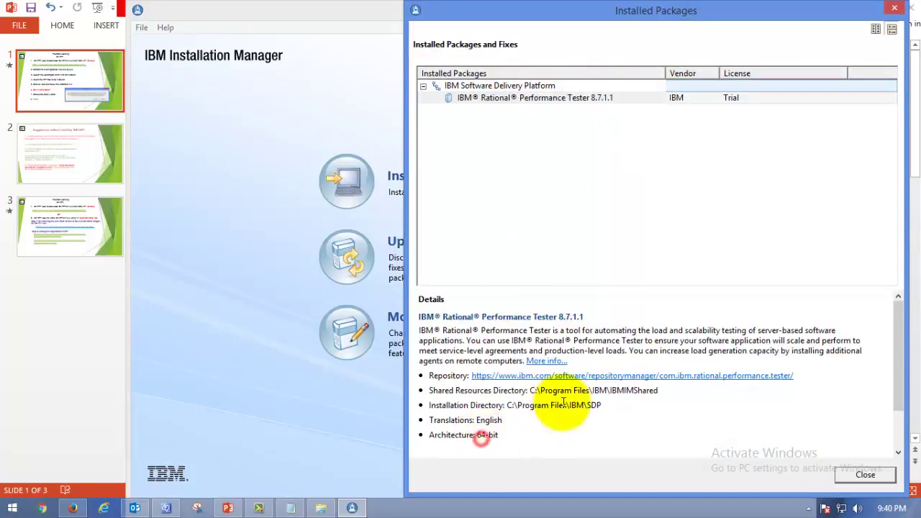
left_click_drag(508, 405, 617, 401)
triple_click(617, 395)
left_click(529, 435)
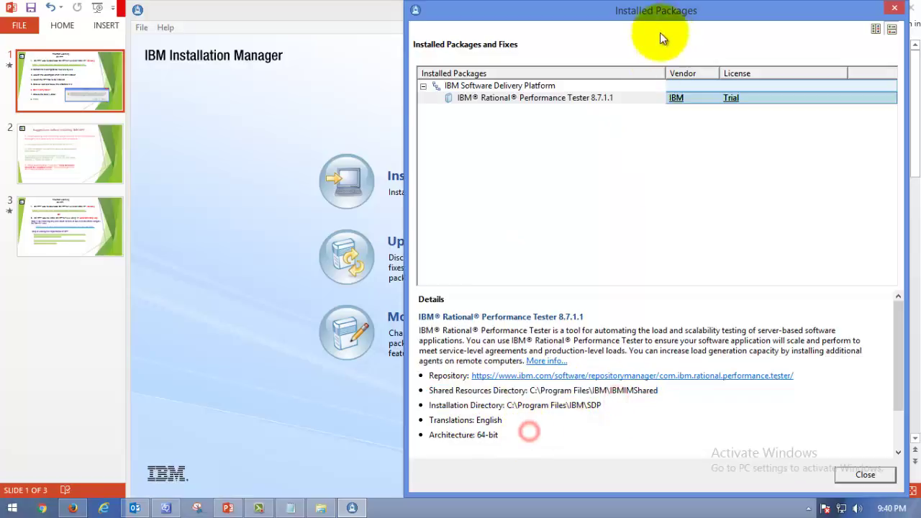
Step: Close the installed packages list and exit Installation Manager via File > Exit
left_click_drag(701, 11, 486, 14)
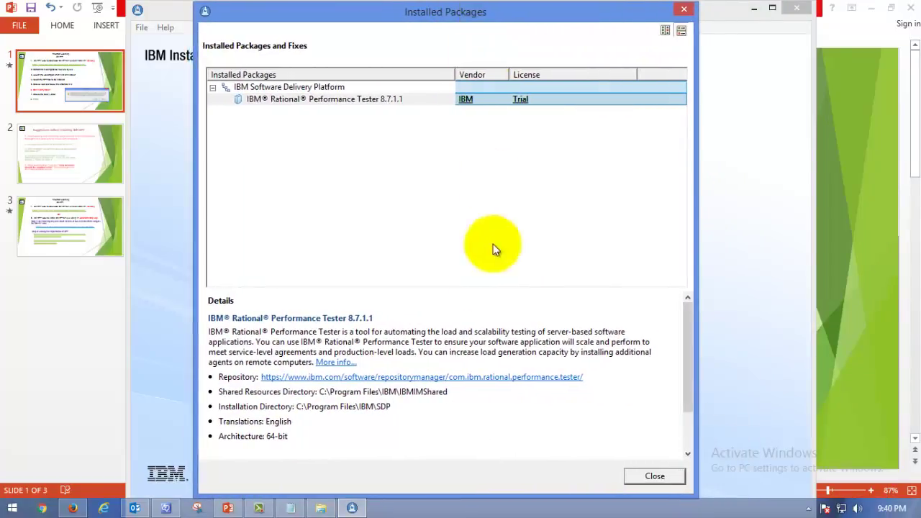
left_click(655, 476)
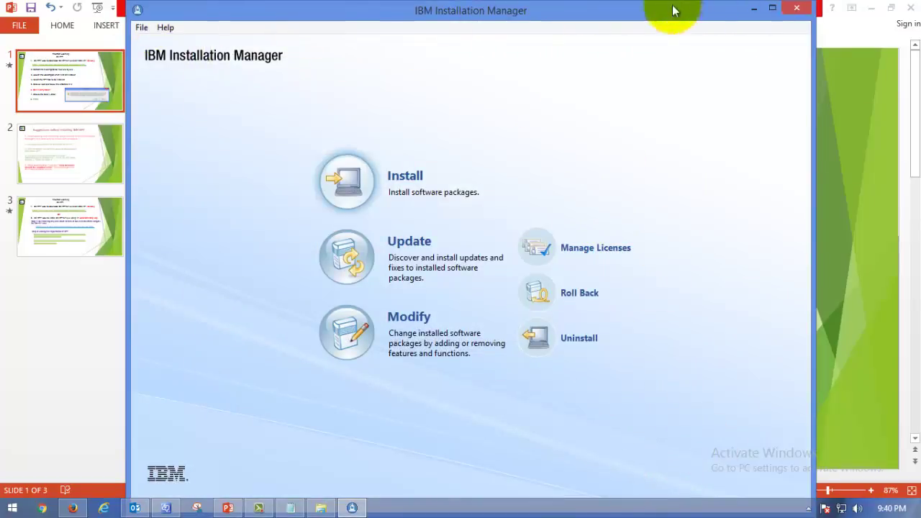
left_click(144, 28)
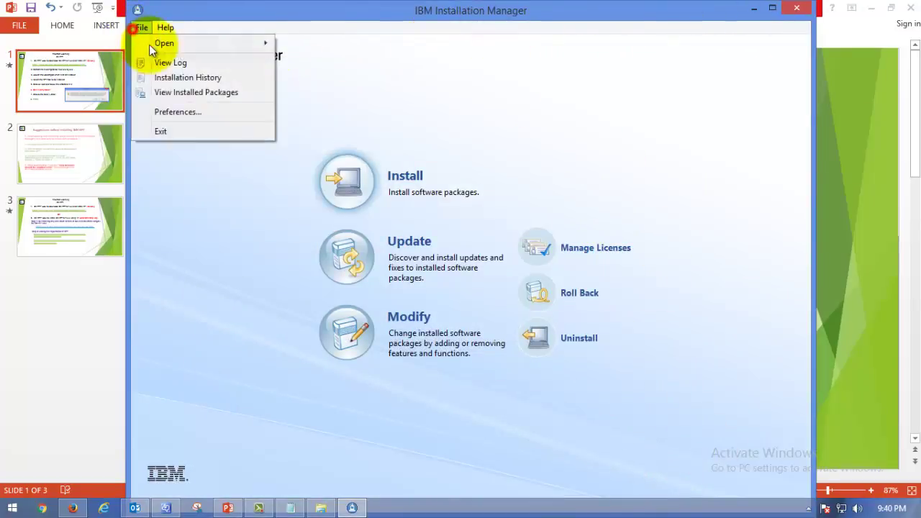
left_click(161, 135)
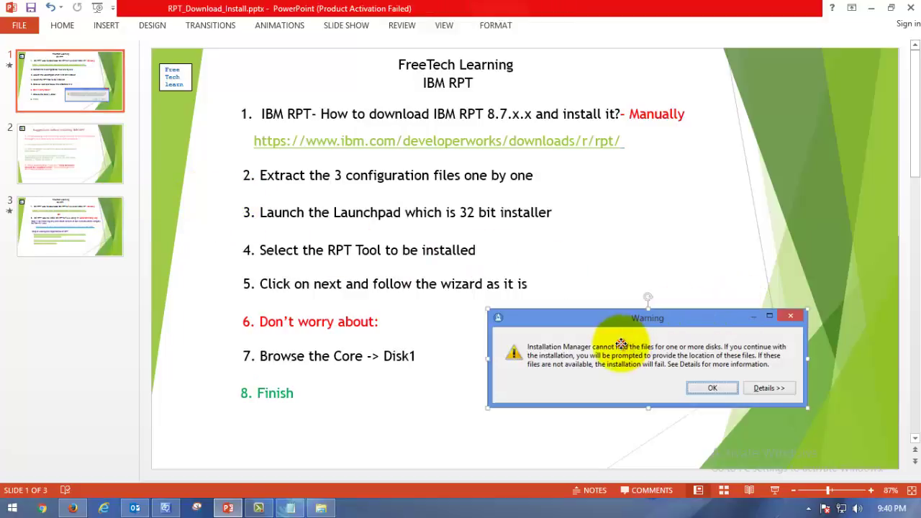
Step: Nudge the Warning screenshot on slide 1 about 80 px left, then deselect it
left_click_drag(617, 350, 559, 338)
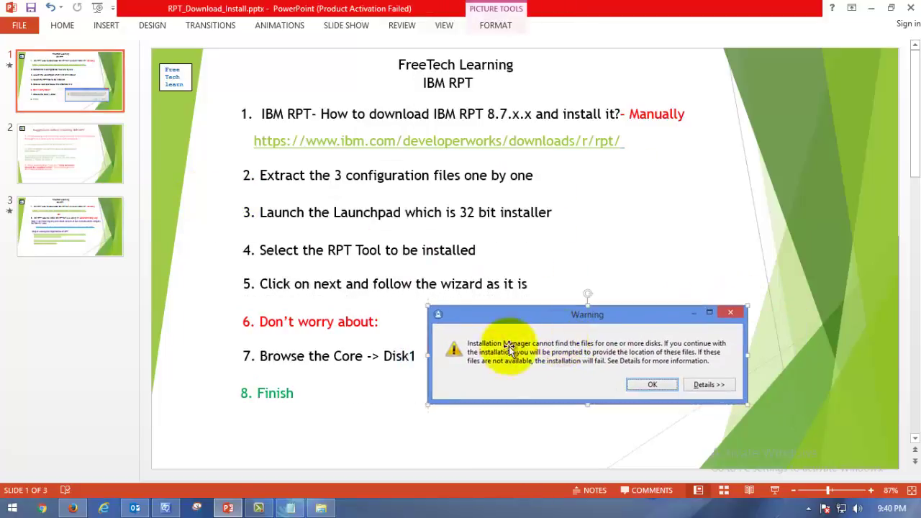
left_click(542, 243)
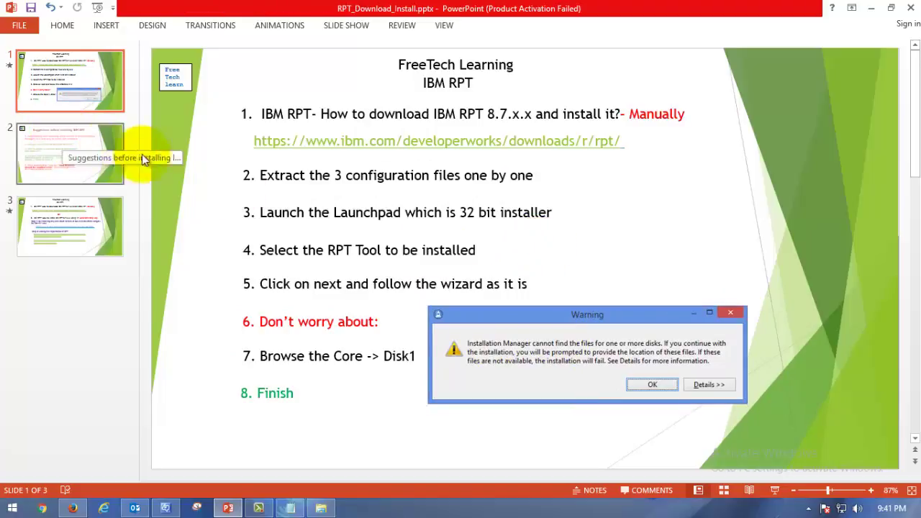